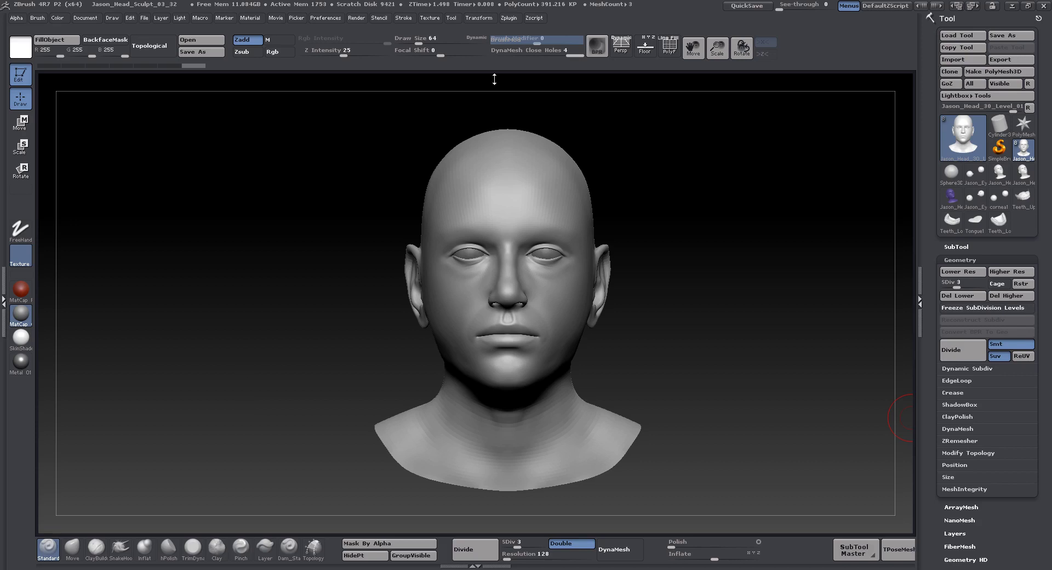
- Examine the Maya Blend Shapes plugin options for exporting the head's layers
click(510, 19)
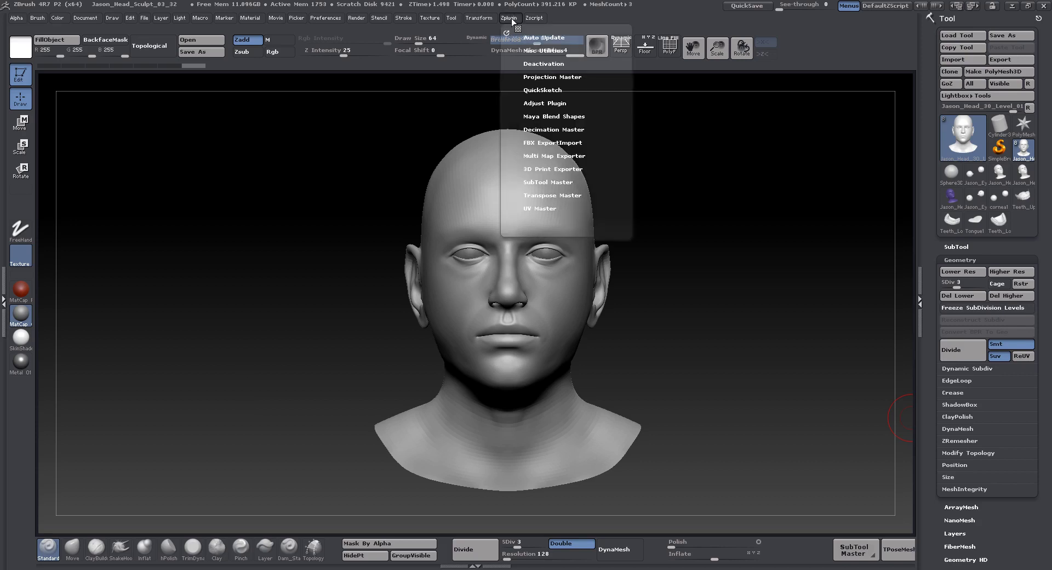
click(574, 116)
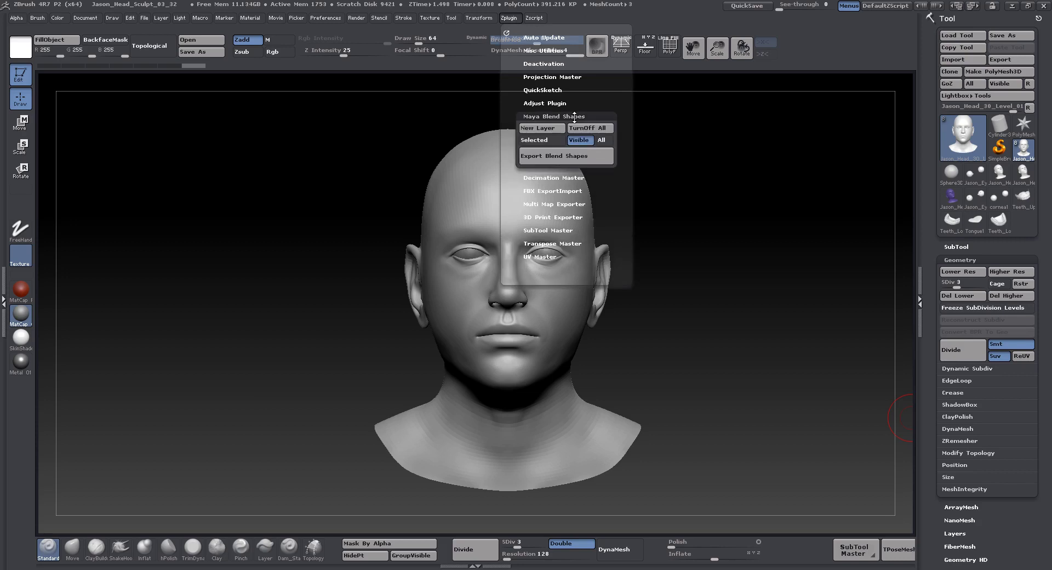
click(574, 116)
click(574, 117)
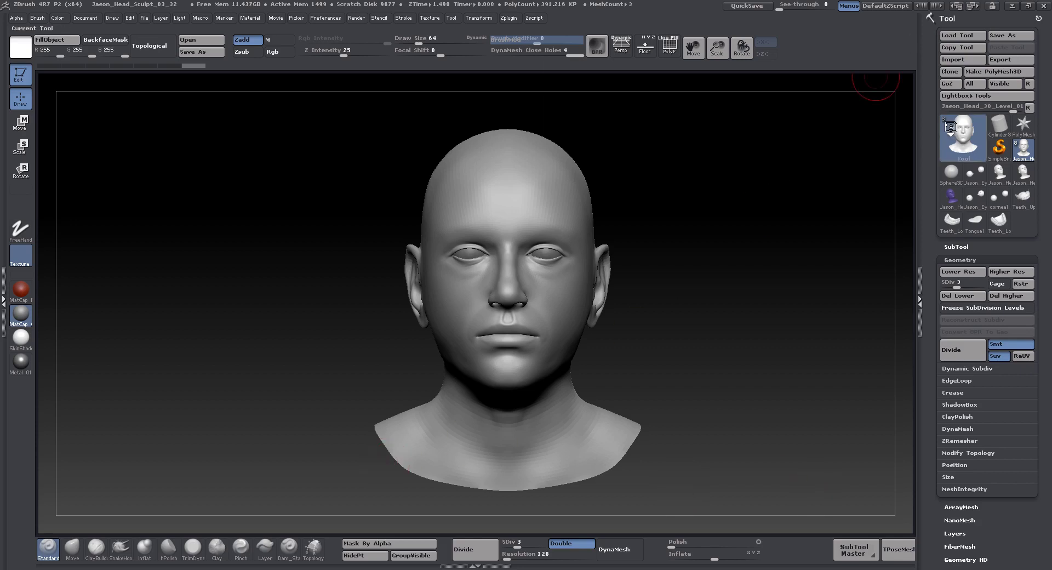
mouse_move(951, 130)
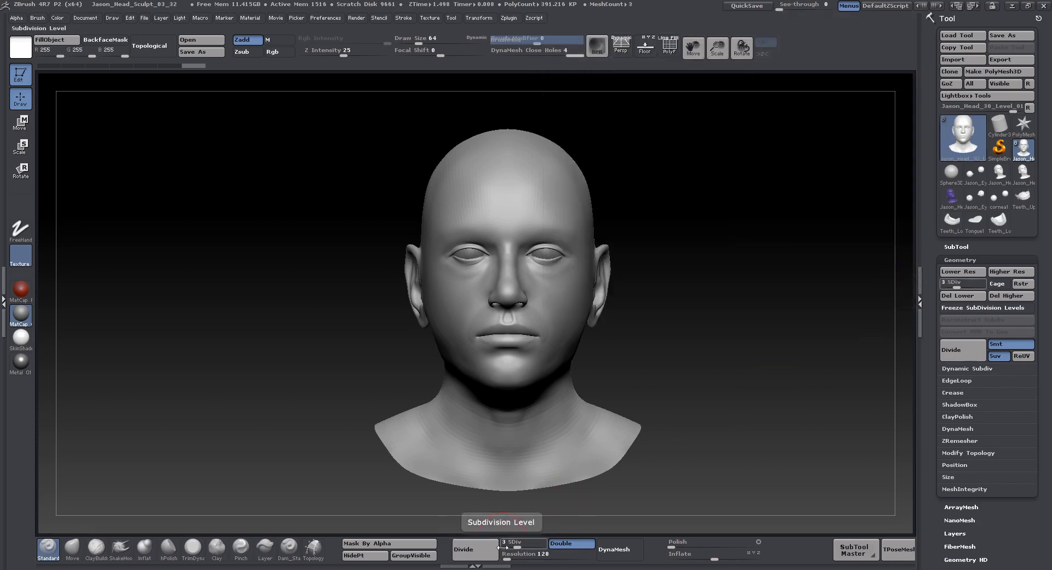
- Compare the head at subdivision levels 1 and 3, and inspect its level 1 wireframe from several angles before hiding the wireframe
drag(517, 546, 503, 546)
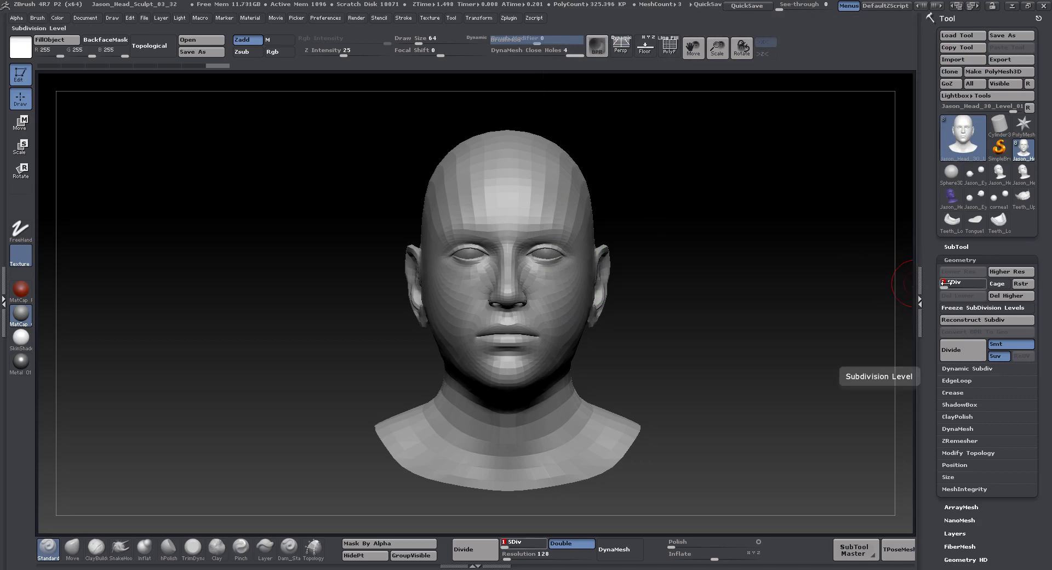
drag(942, 283, 955, 285)
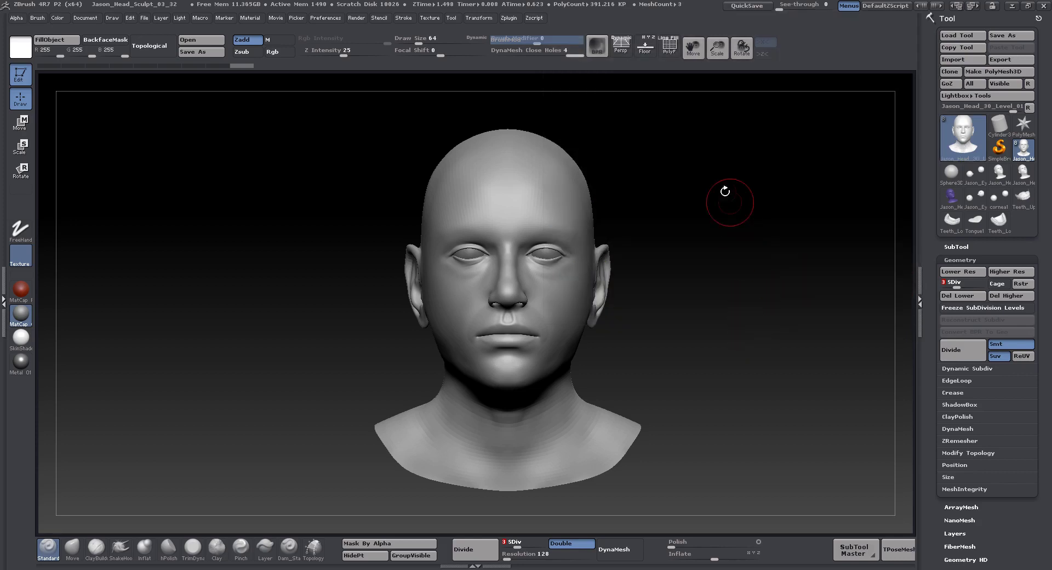
click(669, 51)
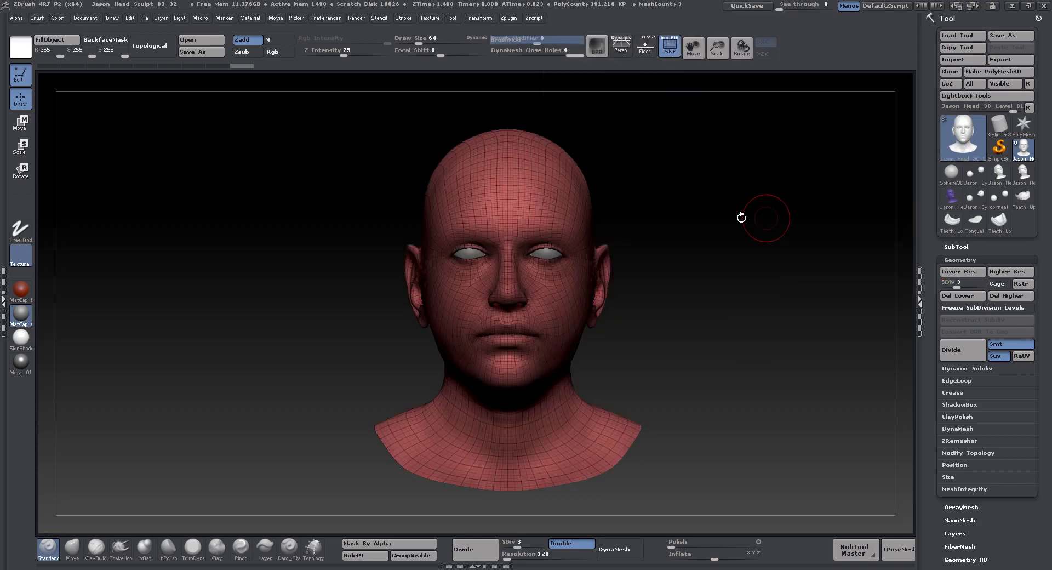
click(957, 295)
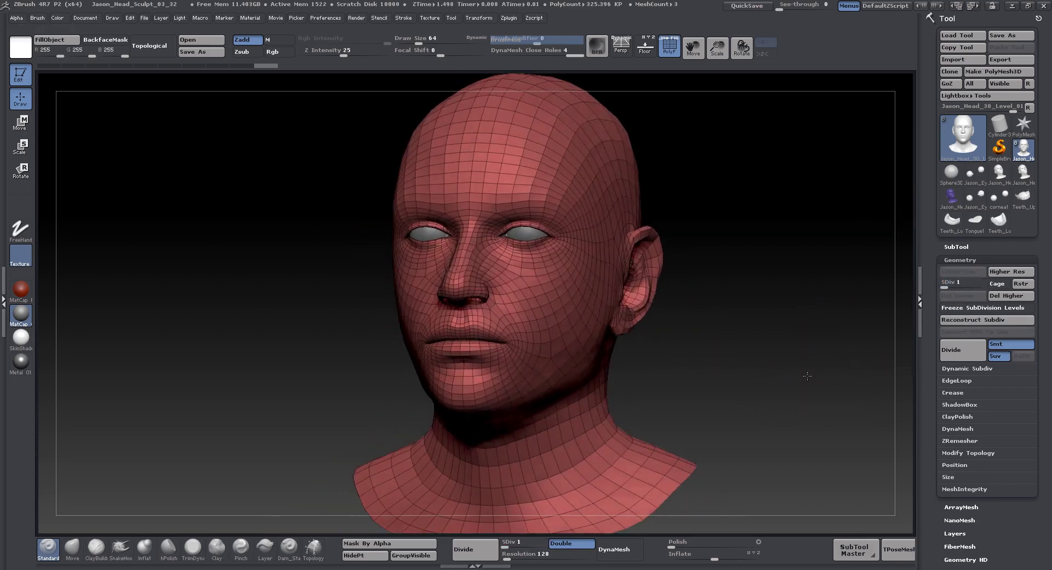
drag(807, 376, 772, 372)
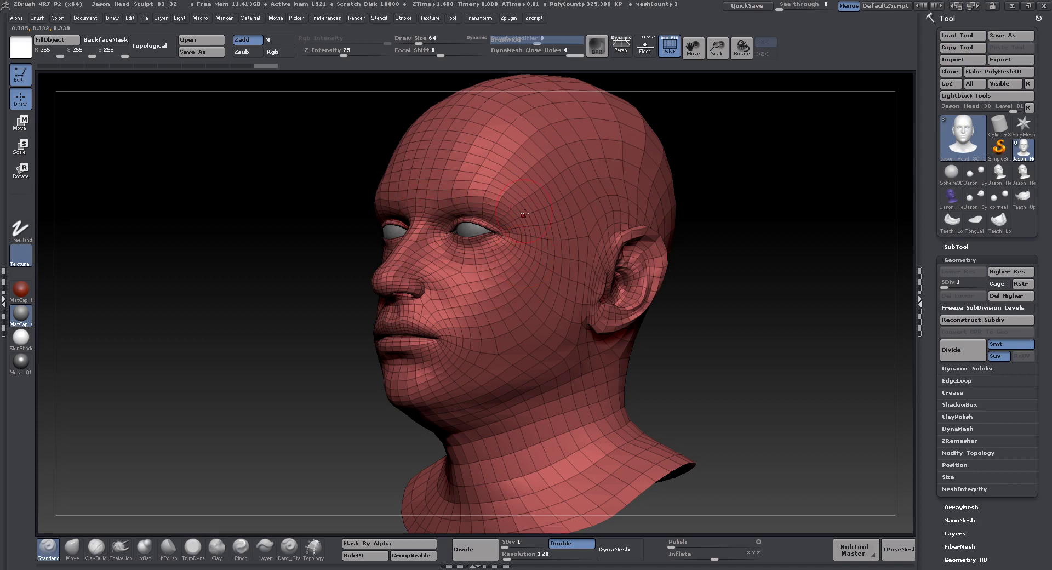
drag(306, 359, 633, 330)
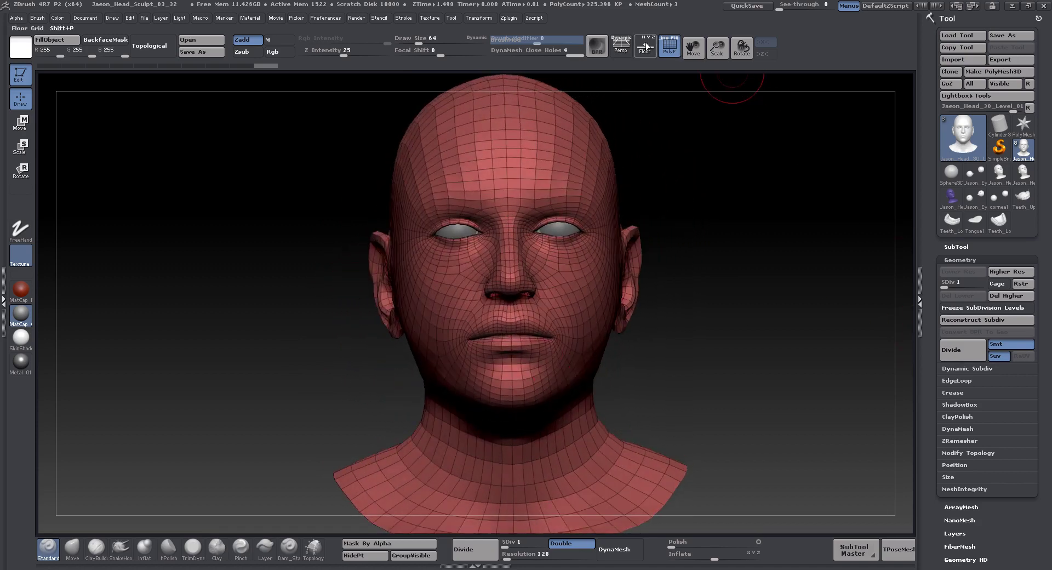
click(669, 46)
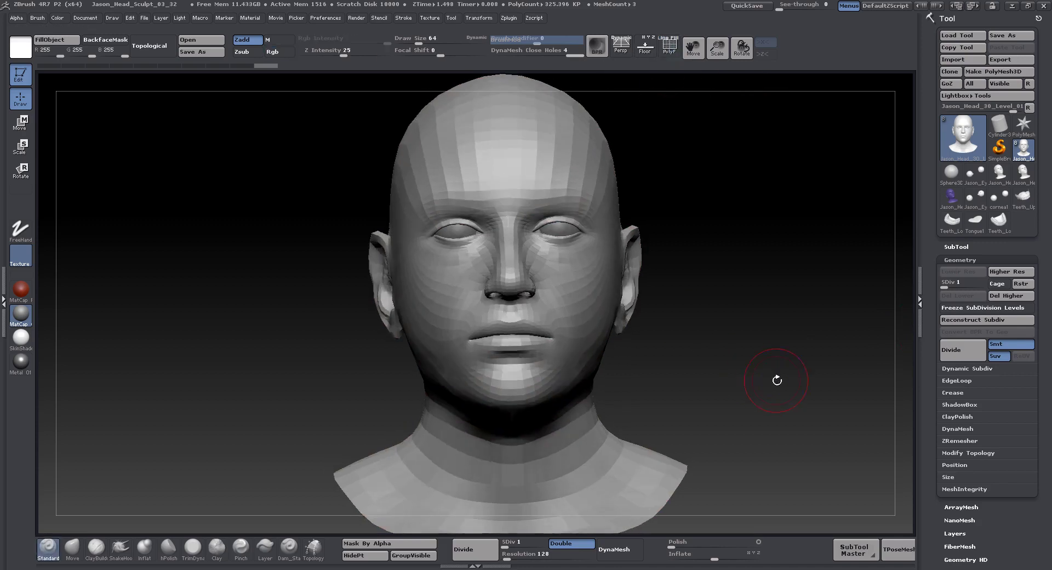
key(f)
drag(746, 392, 687, 319)
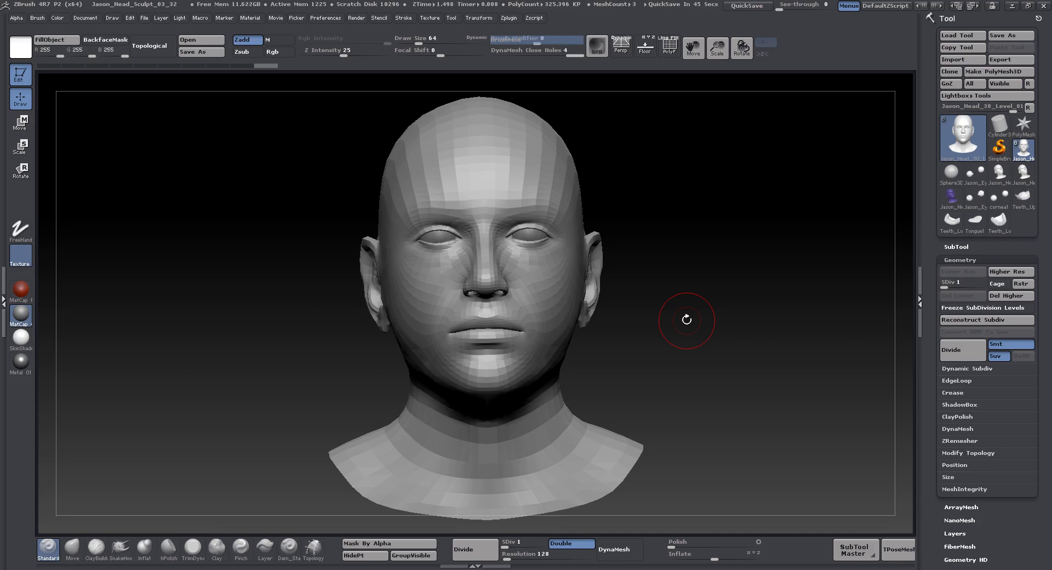
- Raise the head's subdivision level to 3 and on to 7, and inspect the face up close
click(956, 284)
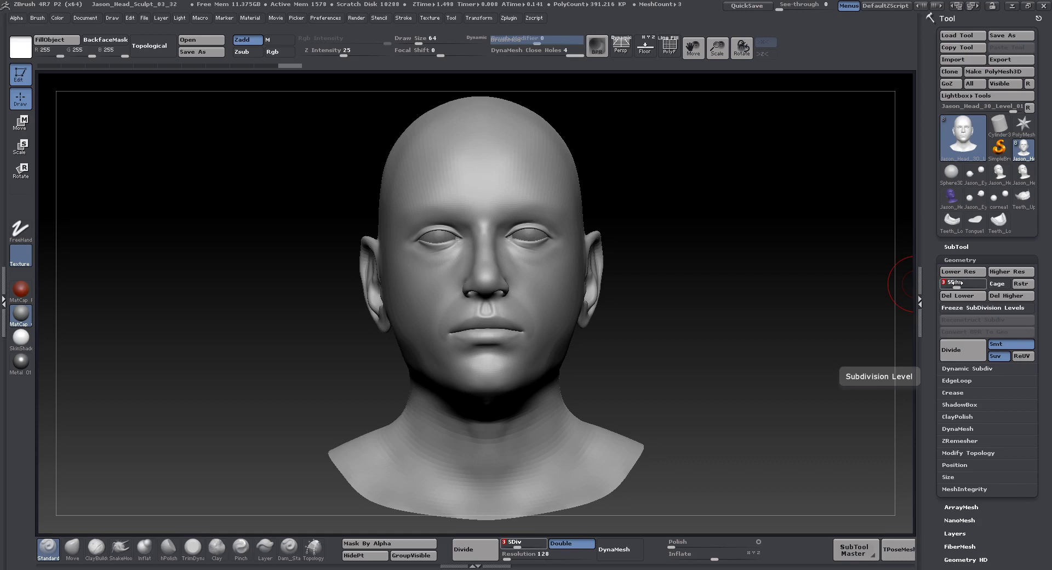
drag(956, 282, 982, 282)
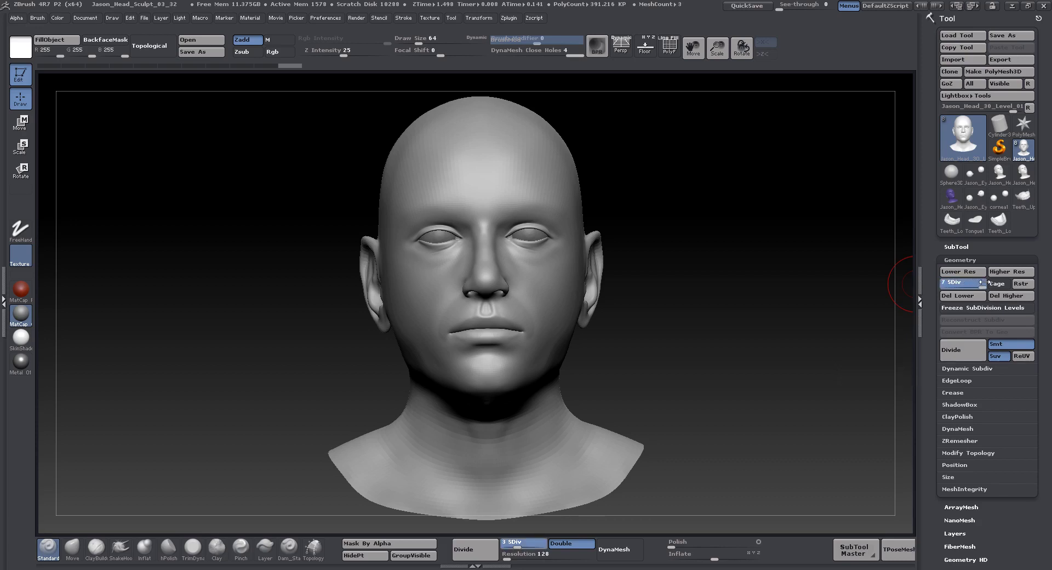
drag(957, 296, 982, 282)
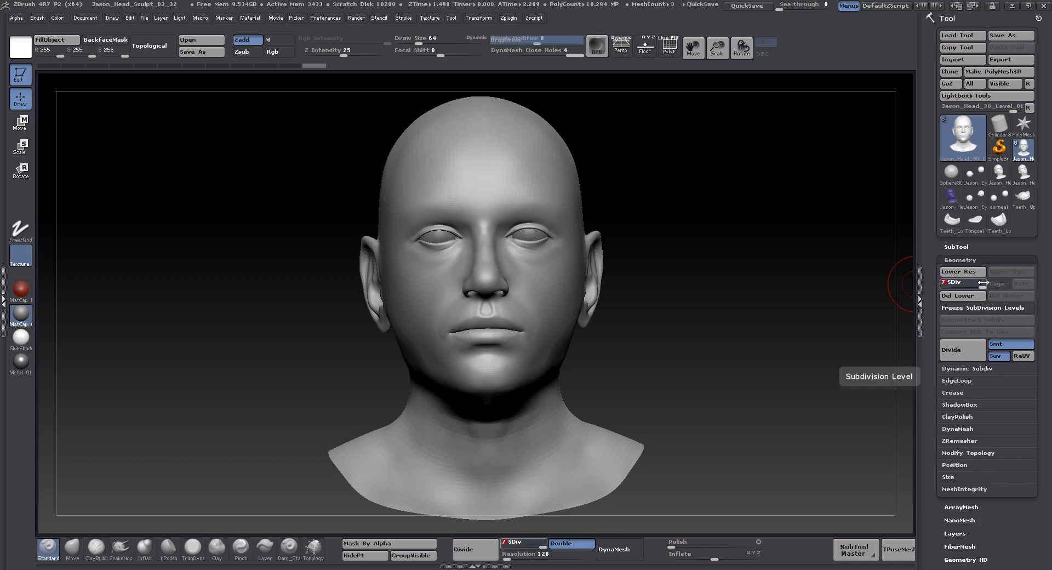
mouse_move(975, 153)
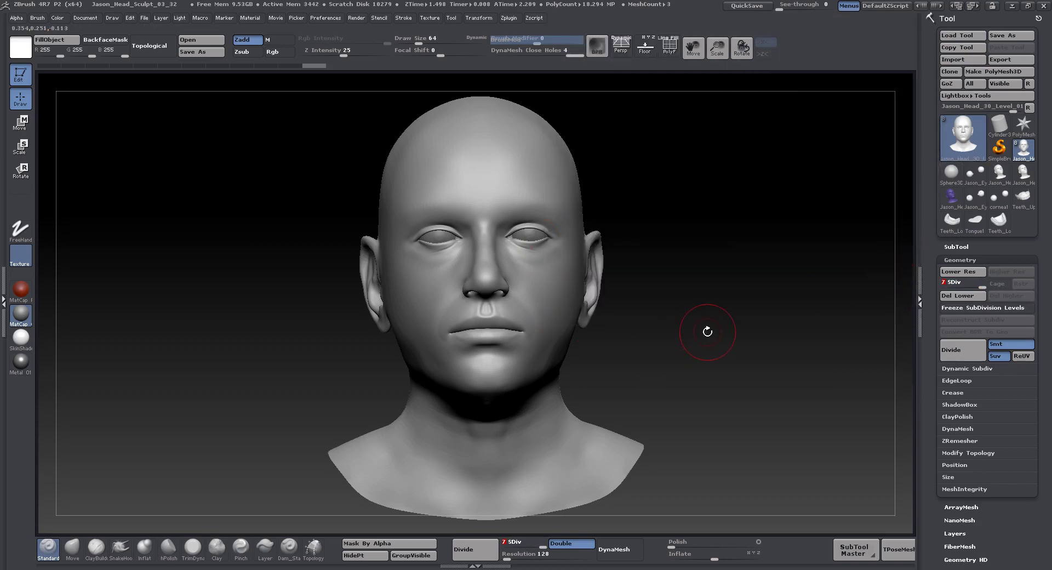
mouse_move(724, 340)
mouse_down()
mouse_move(755, 369)
mouse_move(819, 375)
mouse_move(774, 370)
mouse_move(812, 405)
mouse_move(799, 389)
mouse_up()
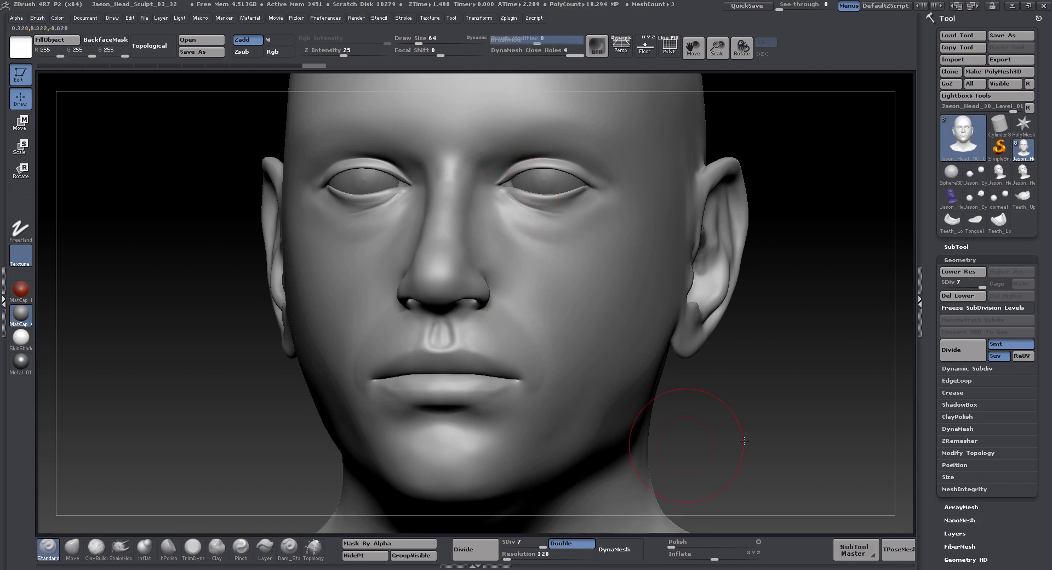
drag(800, 416, 778, 356)
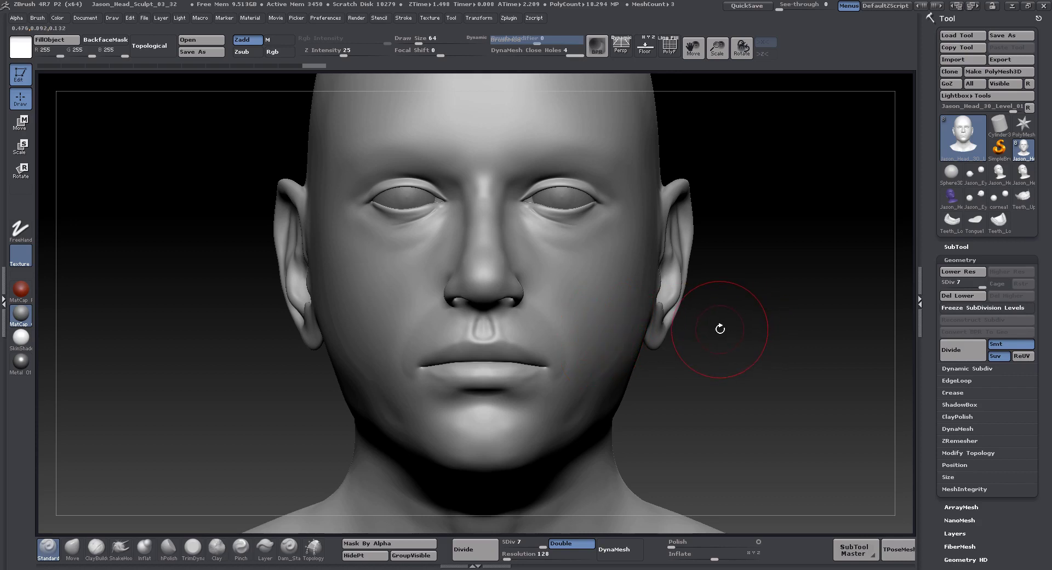
- Open the head's sculpting layers and examine the base and detail layers from Base to Ears & Neck
scroll(1004, 404, down, 10)
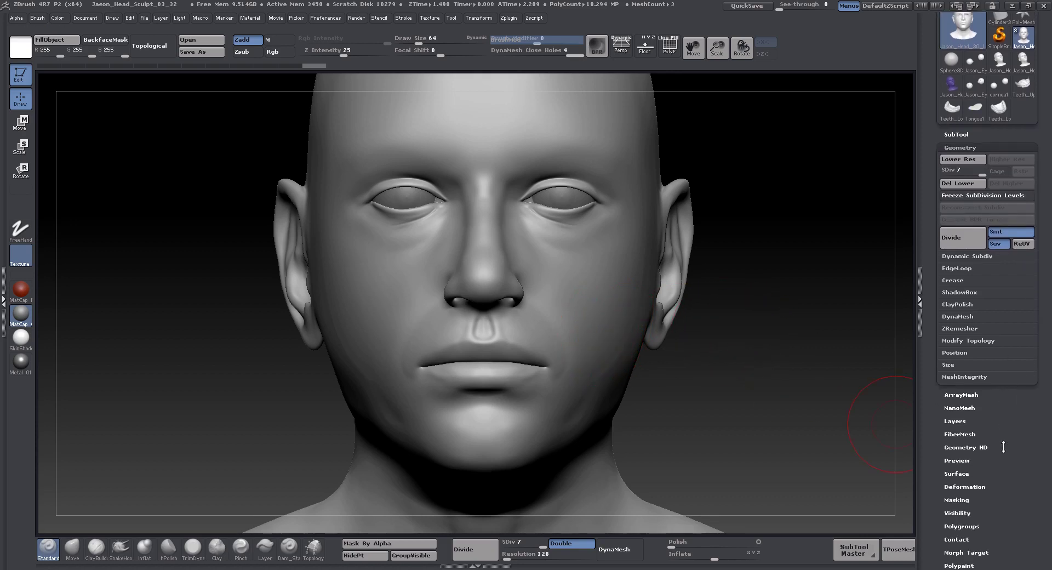
click(956, 213)
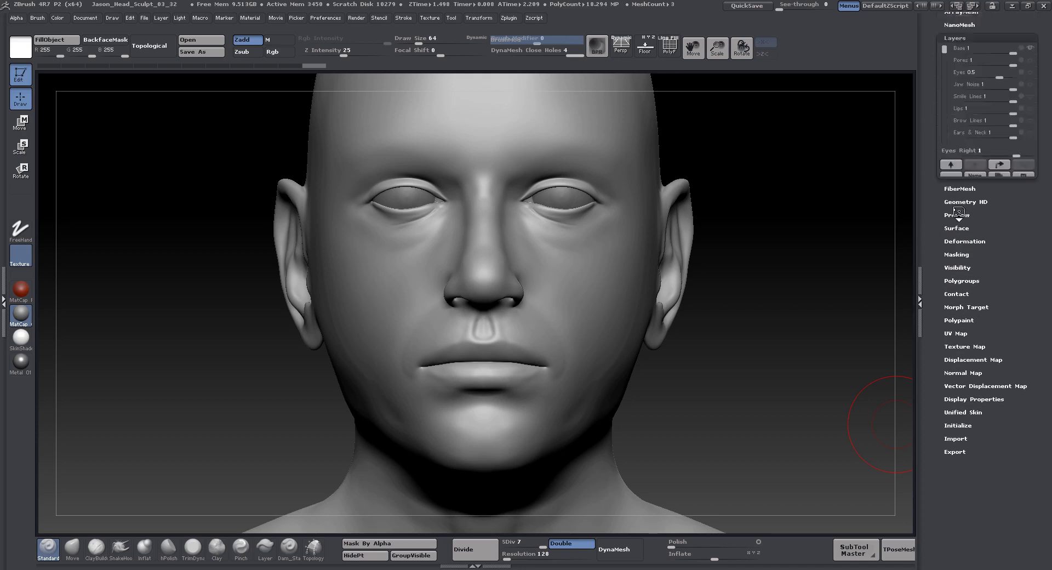
scroll(1029, 261, up, 4)
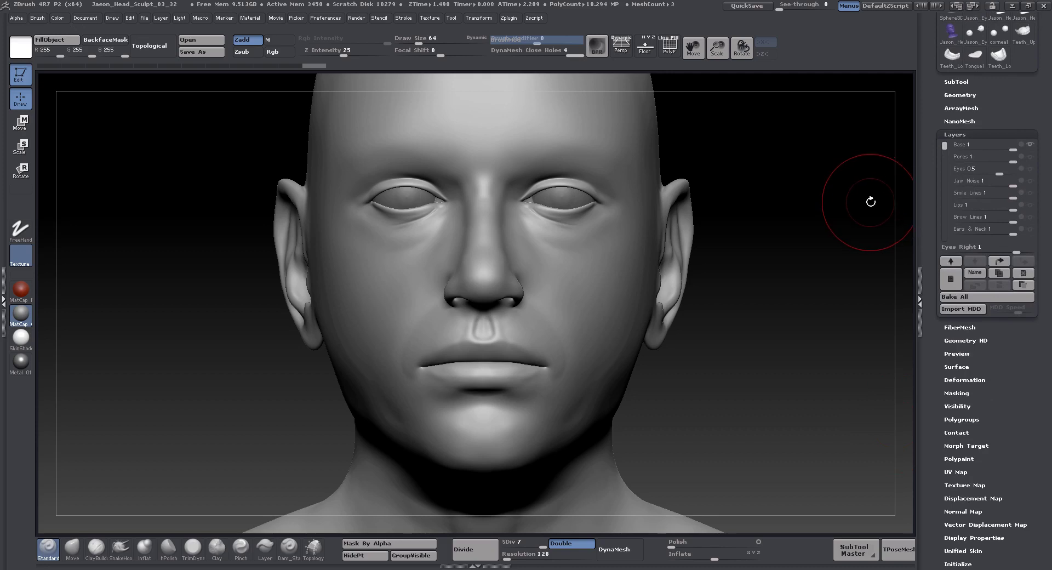
mouse_move(869, 202)
alt+mouse_down()
mouse_move(844, 233)
mouse_move(843, 258)
mouse_move(826, 254)
alt+mouse_up()
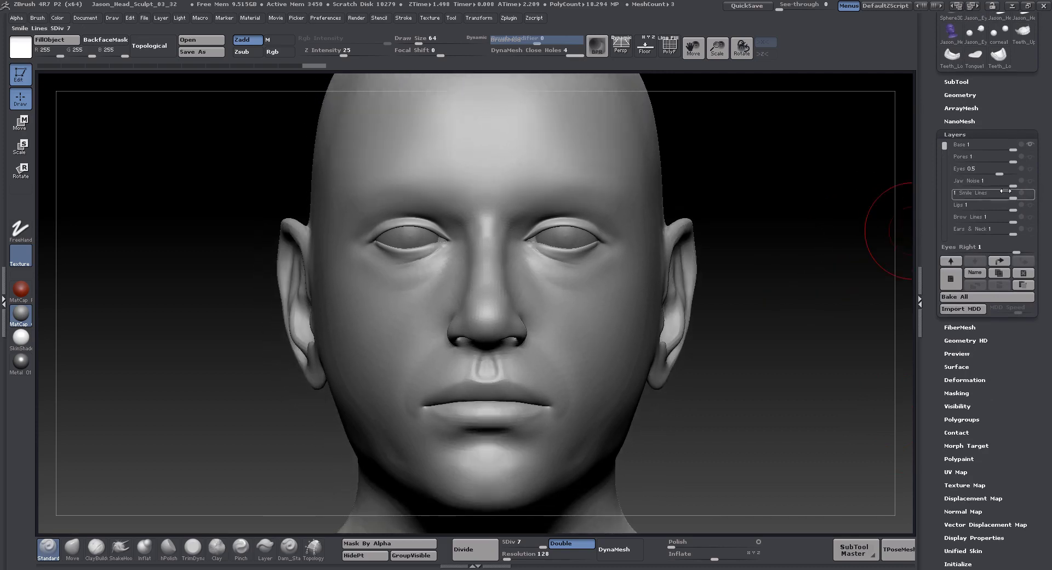
click(985, 168)
click(985, 180)
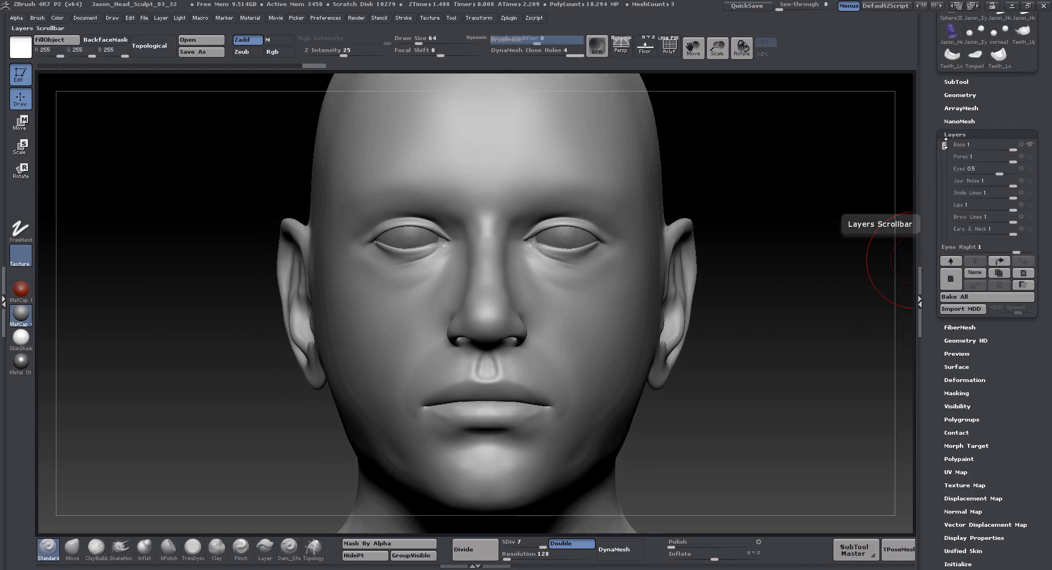
- Find the Mouth Stretch layer among the expression layers and make it visible on the head
drag(945, 145, 933, 188)
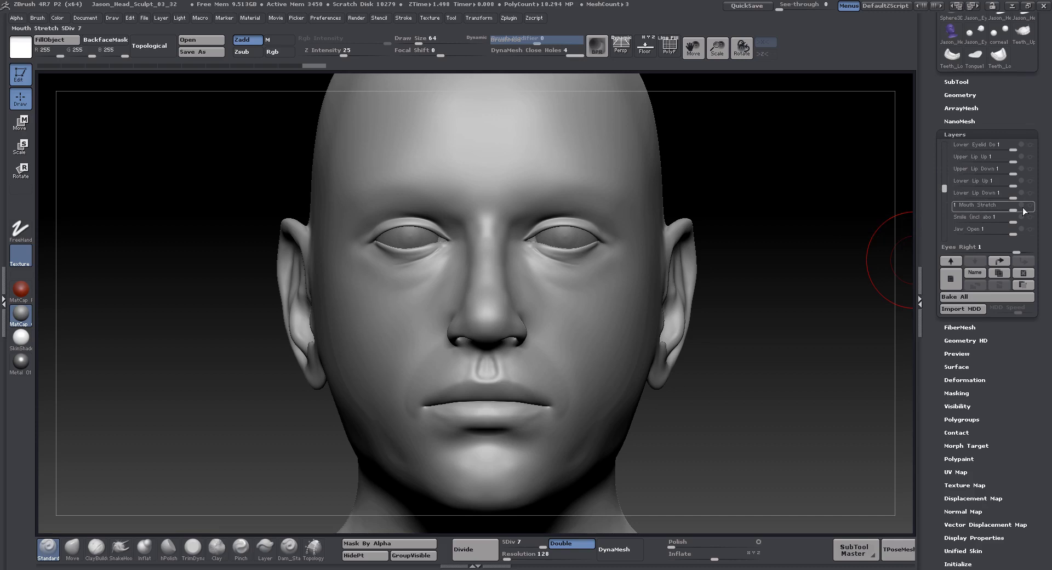
mouse_move(1029, 208)
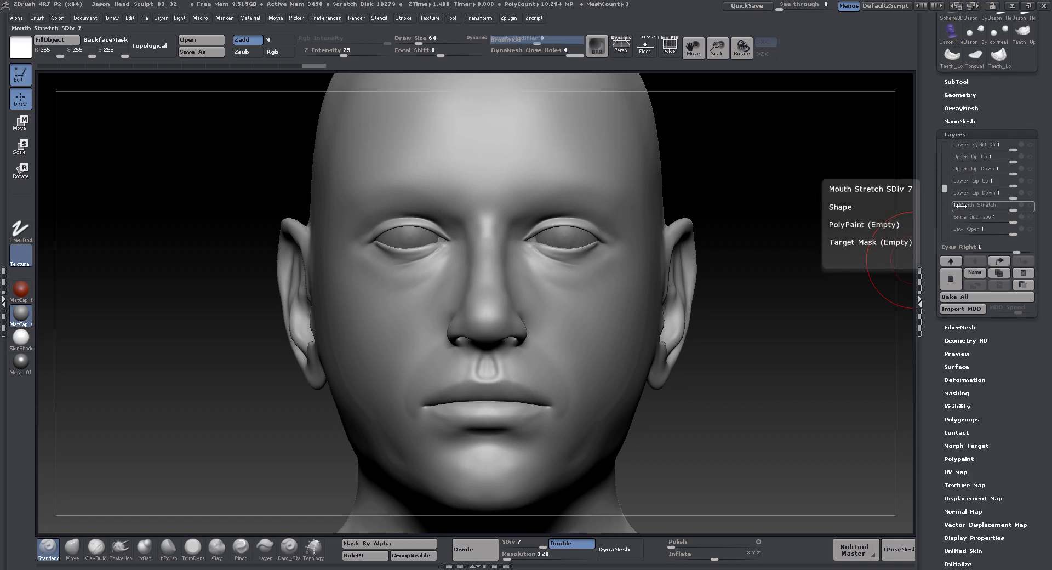
click(1029, 205)
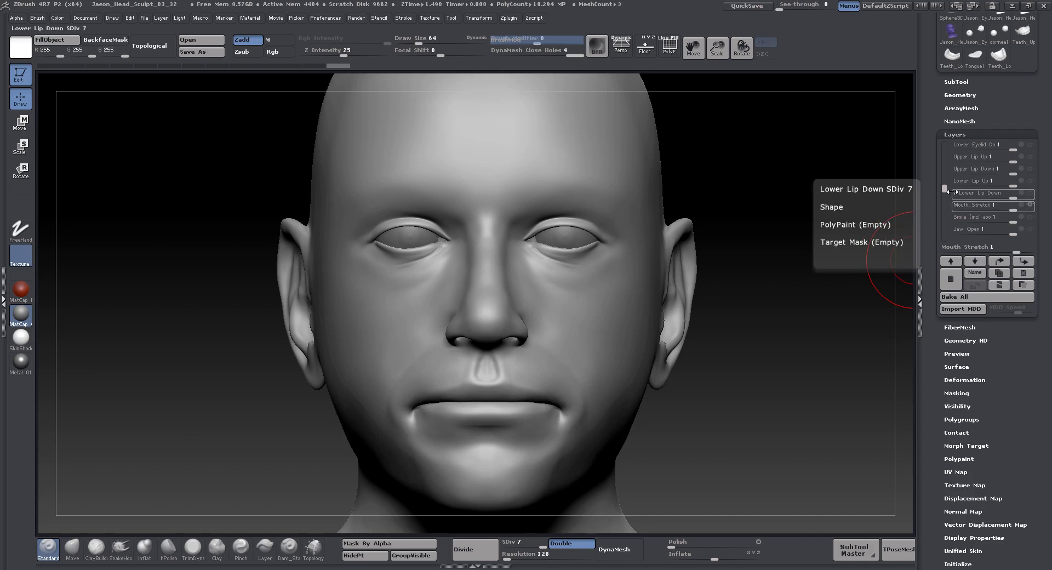
- Review the layer list from the Base and Pores layers back down to the Mouth Stretch layer
drag(943, 188, 945, 139)
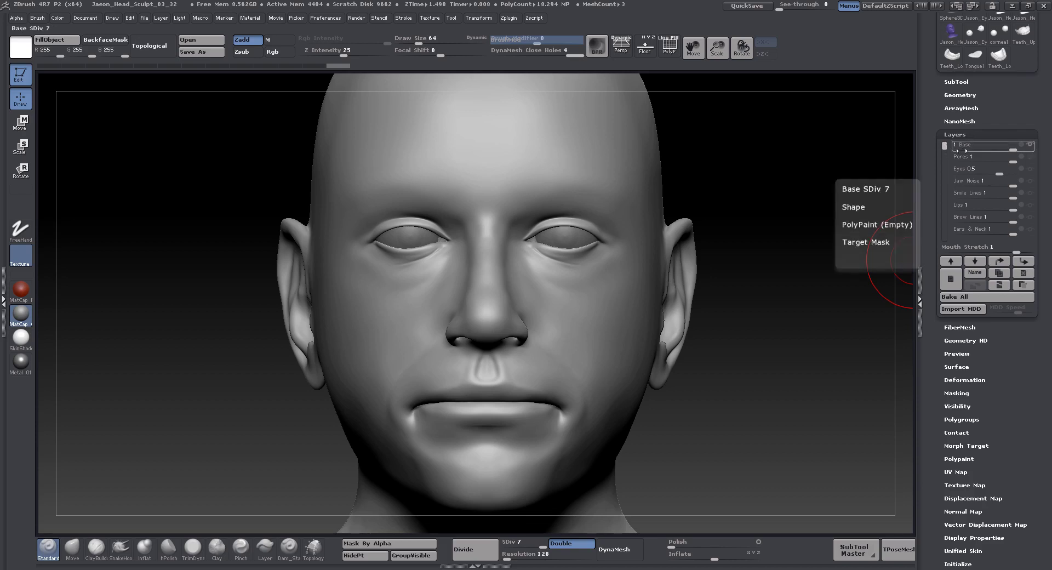
click(951, 157)
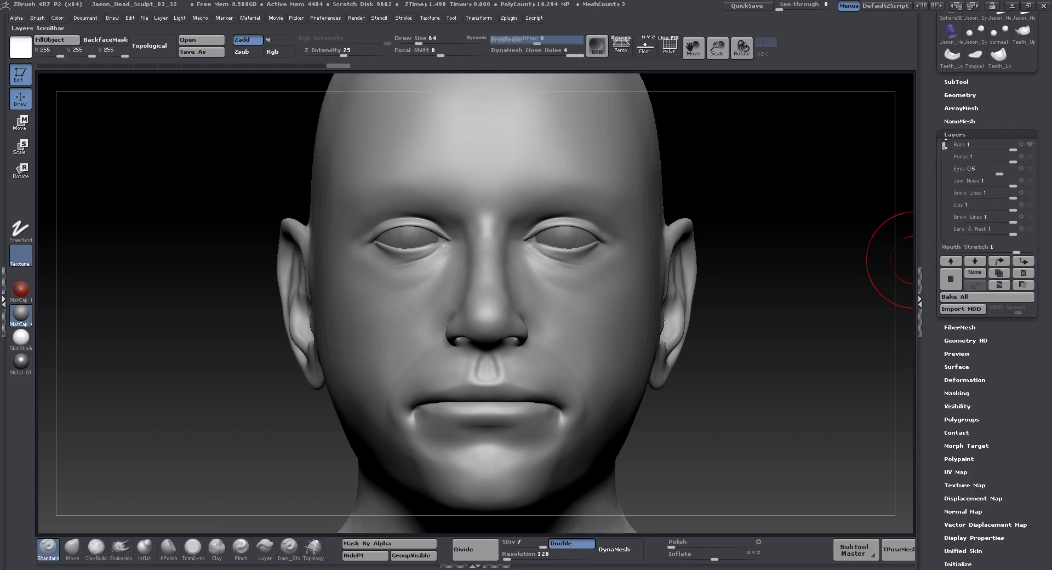
drag(945, 144, 936, 192)
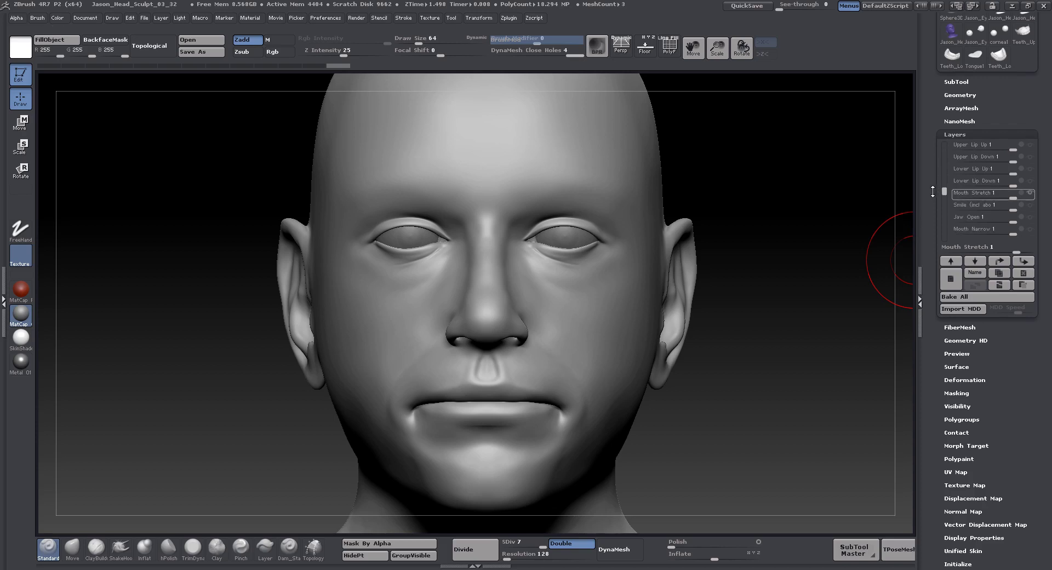
mouse_move(979, 192)
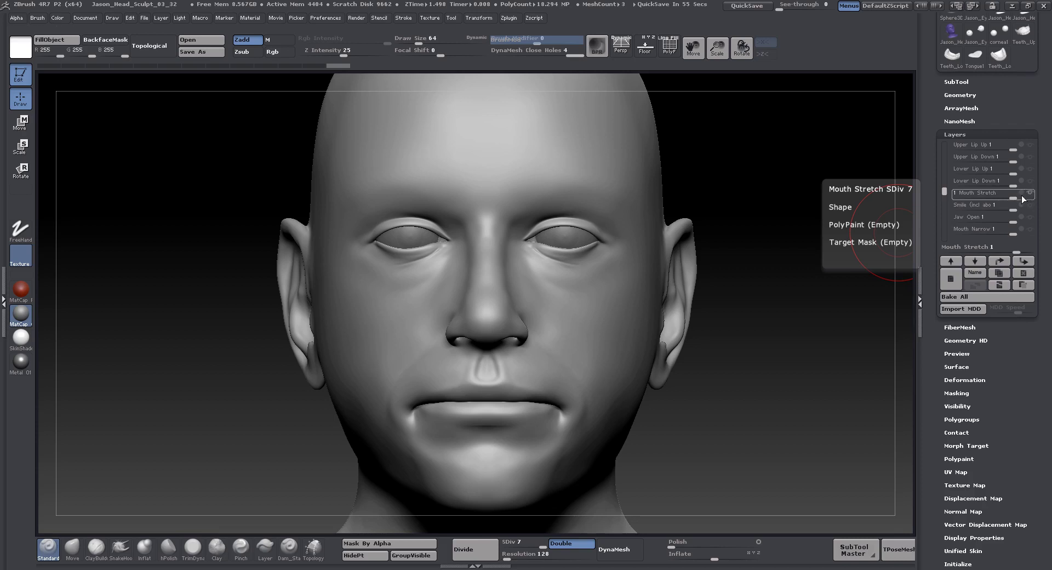
- Switch the Mouth Stretch layer into recording mode and back out, hide it, and view the end of the layer list
click(1020, 193)
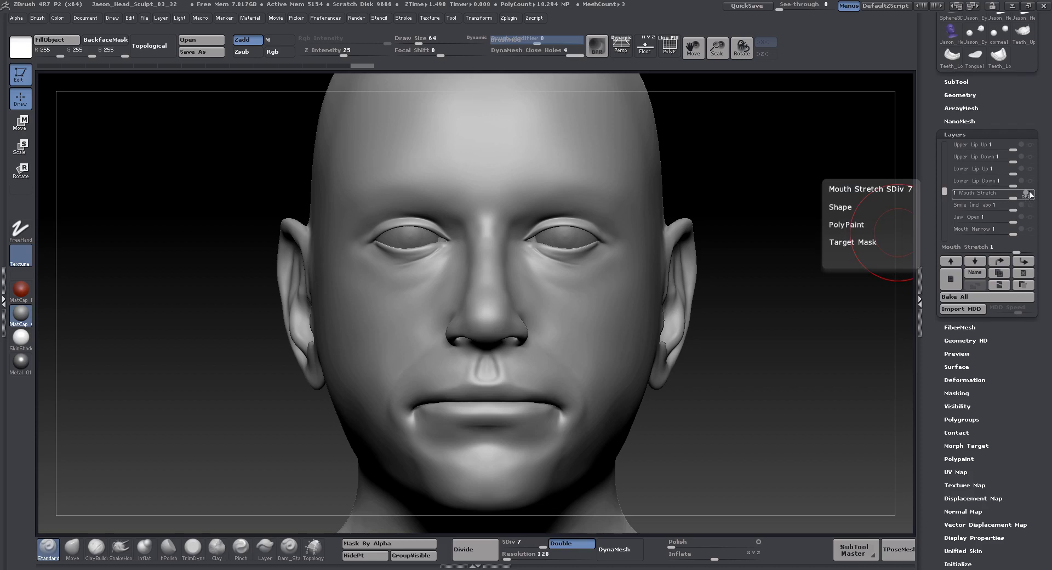
click(1028, 189)
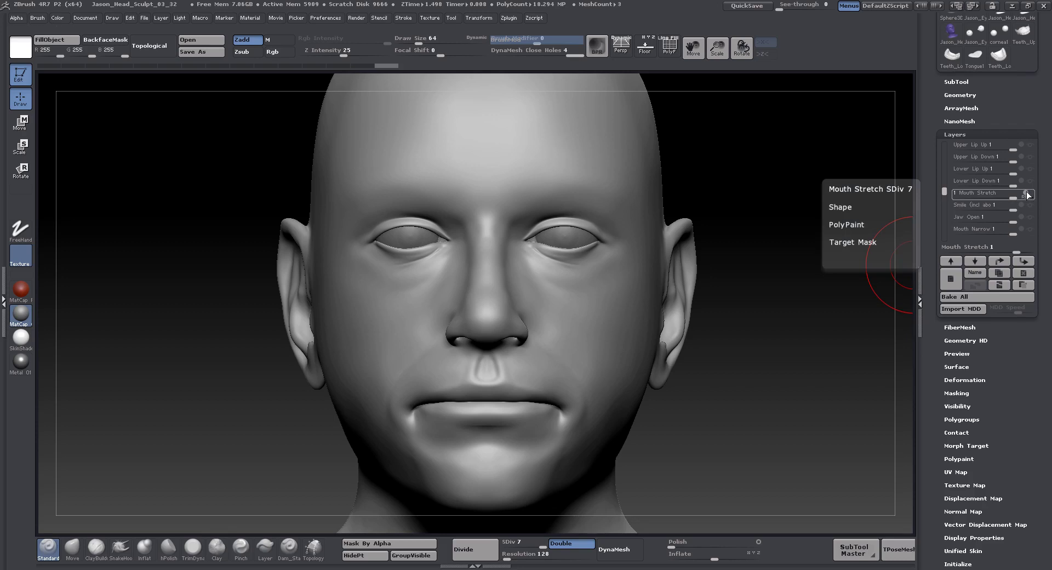
click(1027, 195)
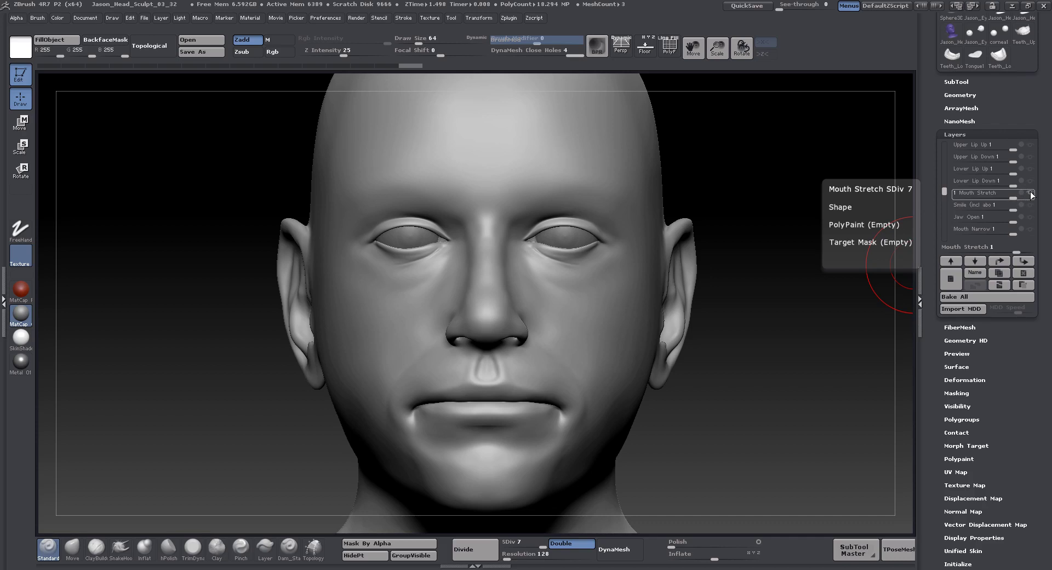
click(1030, 192)
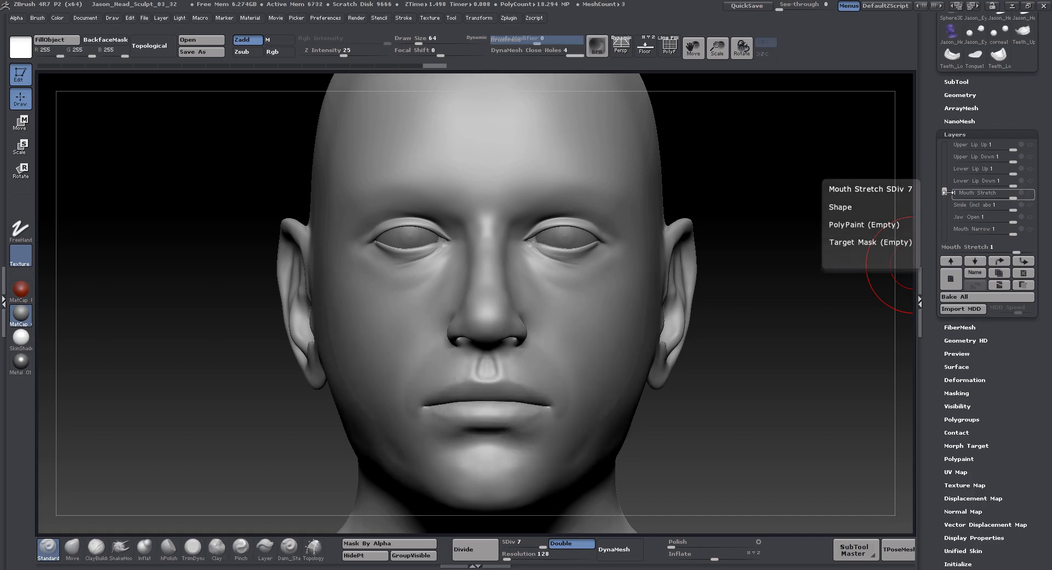
drag(946, 192, 943, 229)
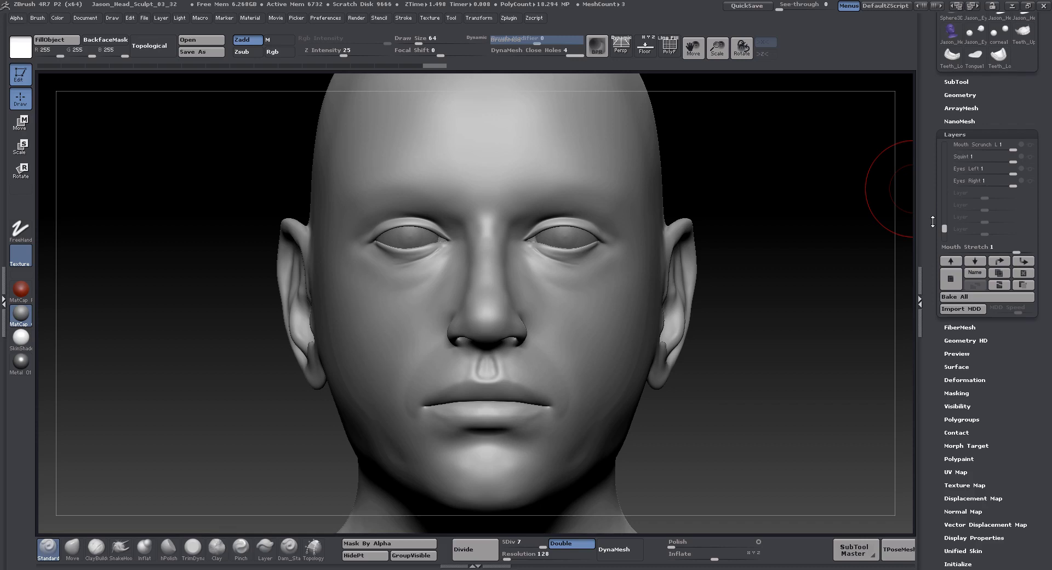
- Create a new sculpting layer at the end of the head's layer list and name it Example
click(951, 278)
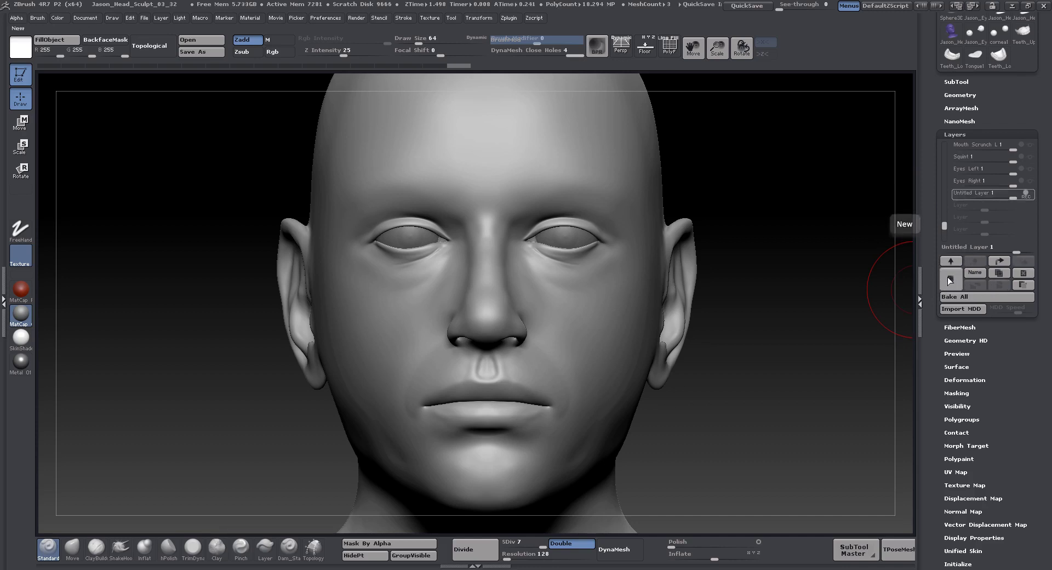
click(978, 272)
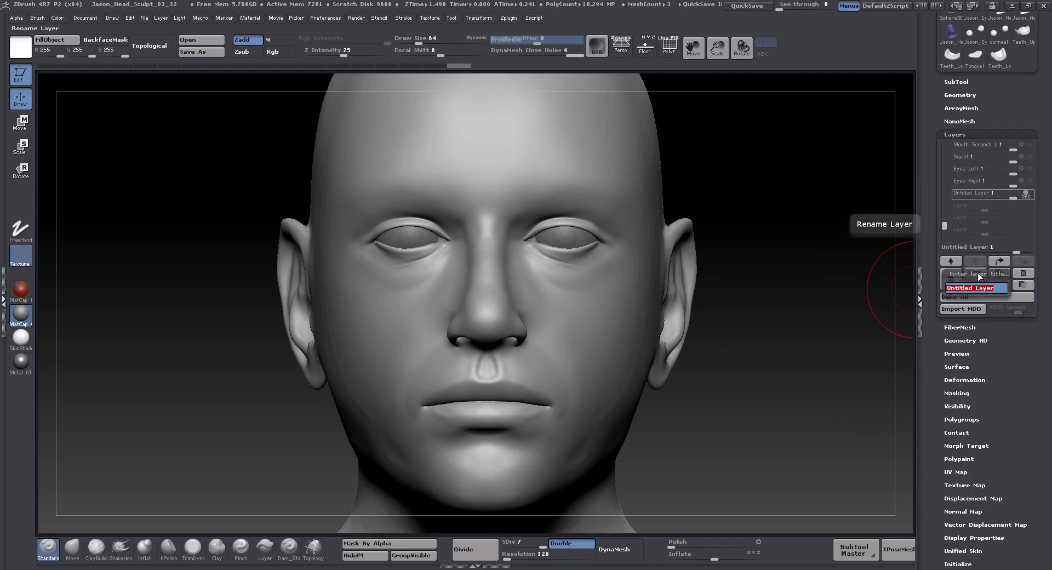
text(Example)
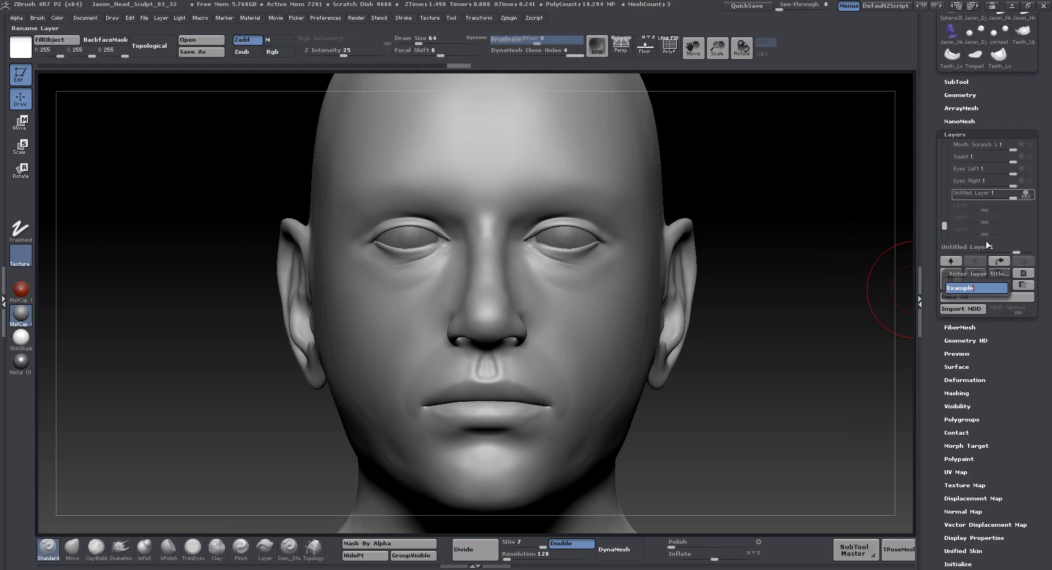
key(Return)
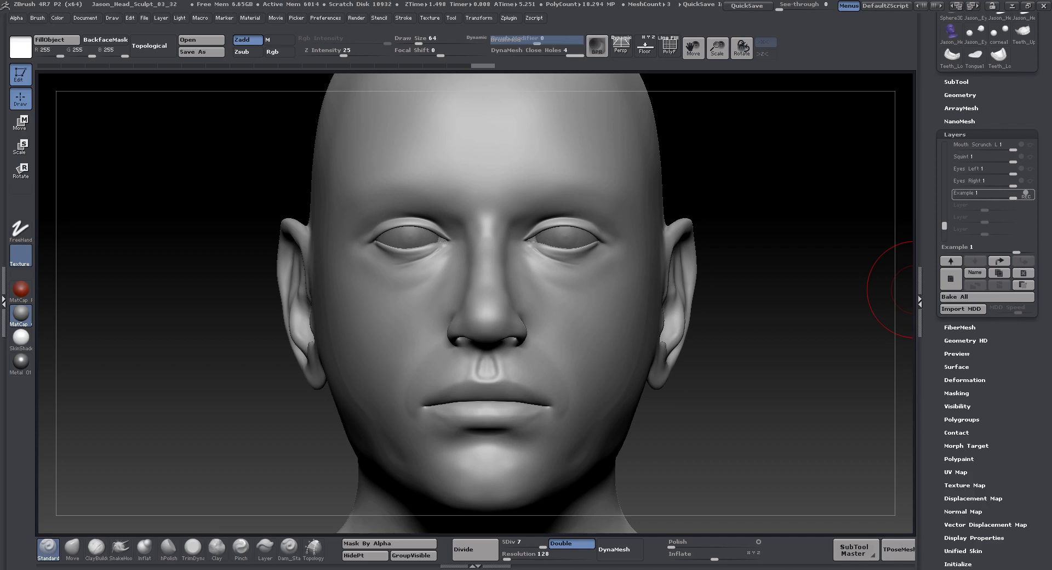
mouse_move(978, 196)
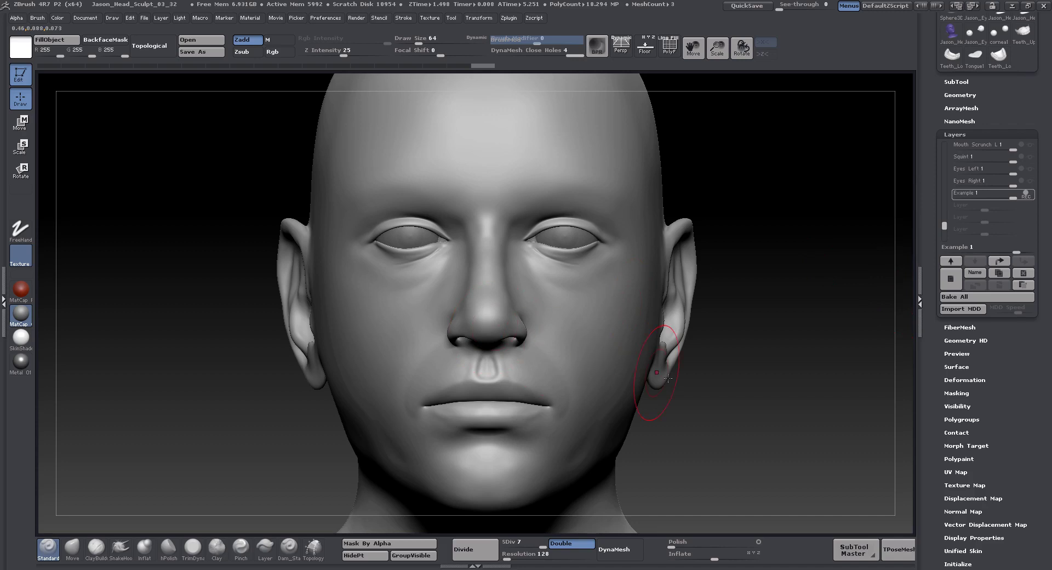
- Lower the head mesh to subdivision level 3 for broad shaping around the mouth
alt+drag(754, 421, 714, 345)
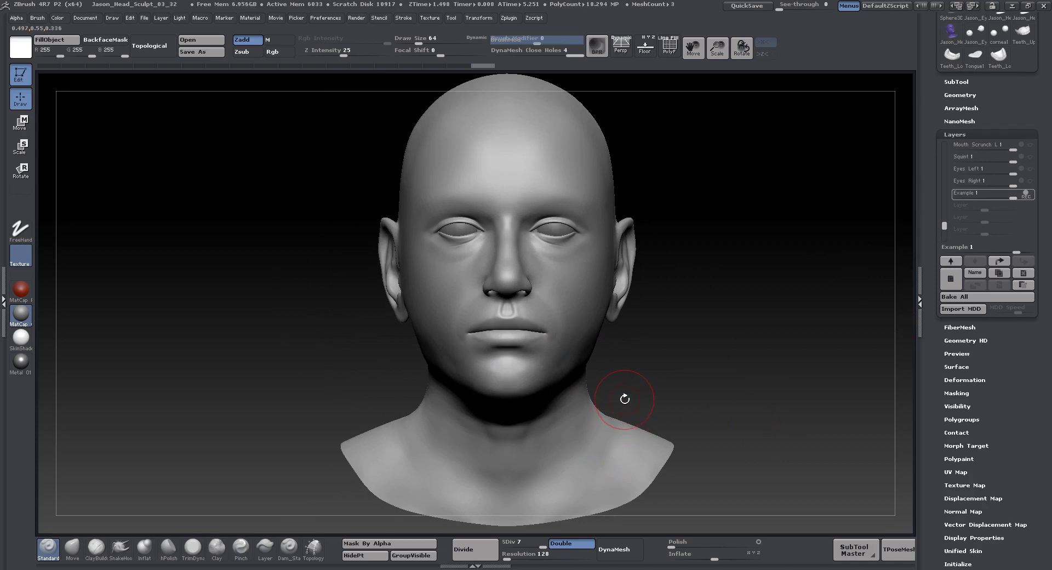
click(519, 541)
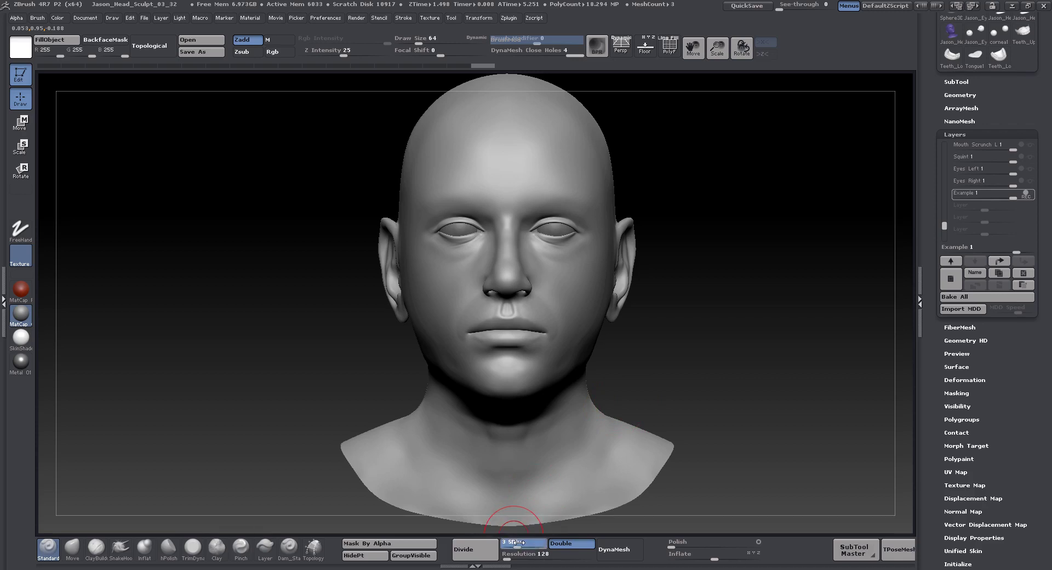
drag(518, 542, 518, 542)
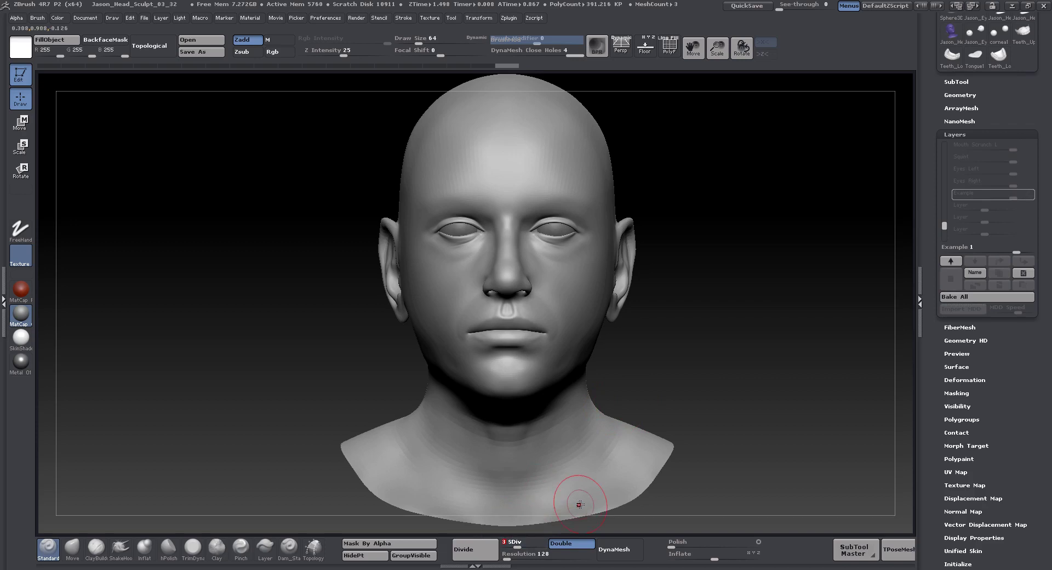
mouse_move(693, 378)
alt+mouse_down()
mouse_move(751, 392)
mouse_move(711, 378)
mouse_move(716, 394)
alt+mouse_up()
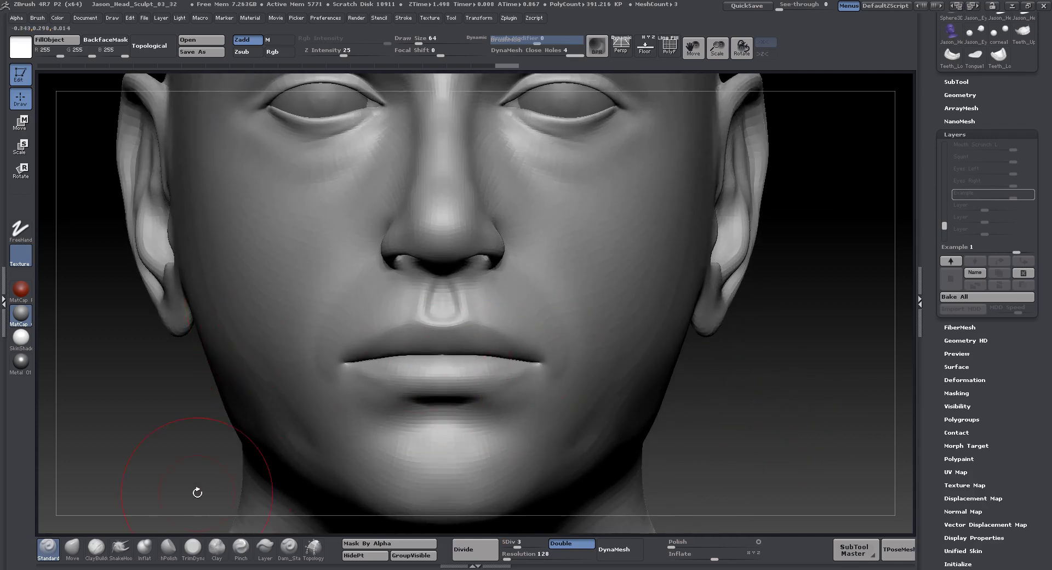
mouse_move(751, 470)
alt+mouse_down()
mouse_move(754, 403)
mouse_move(778, 471)
mouse_move(748, 377)
alt+mouse_up()
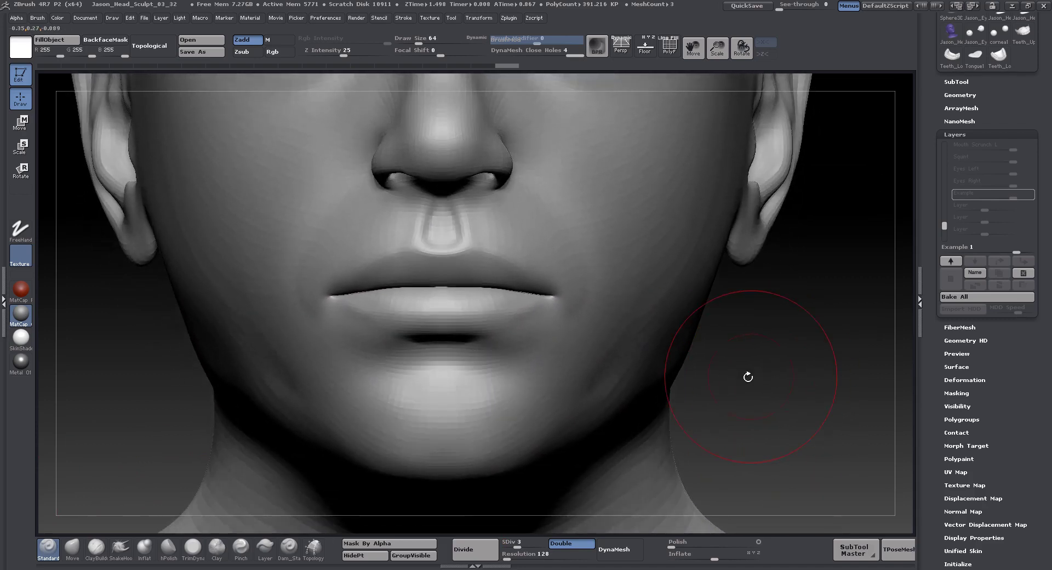
- Try pulling the lower lip downward with the Move brush, and undo the strokes
click(72, 547)
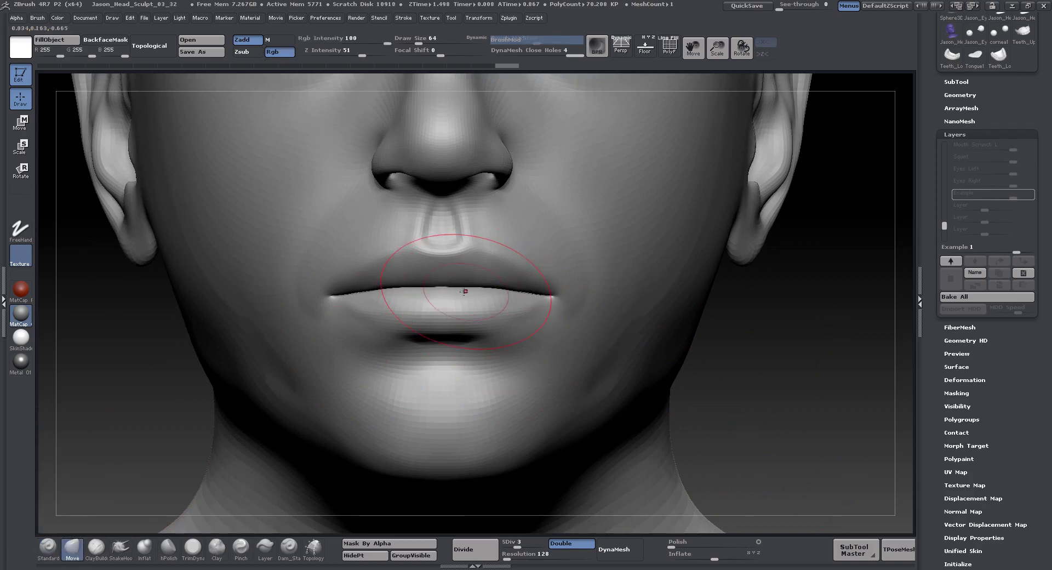
drag(459, 304, 458, 314)
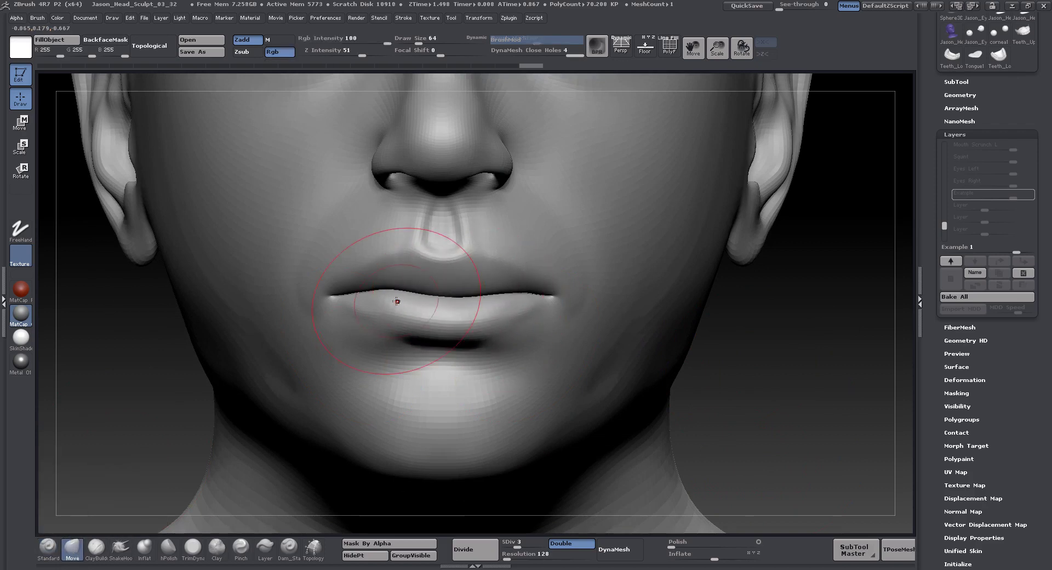
drag(396, 300, 401, 315)
drag(489, 327, 490, 335)
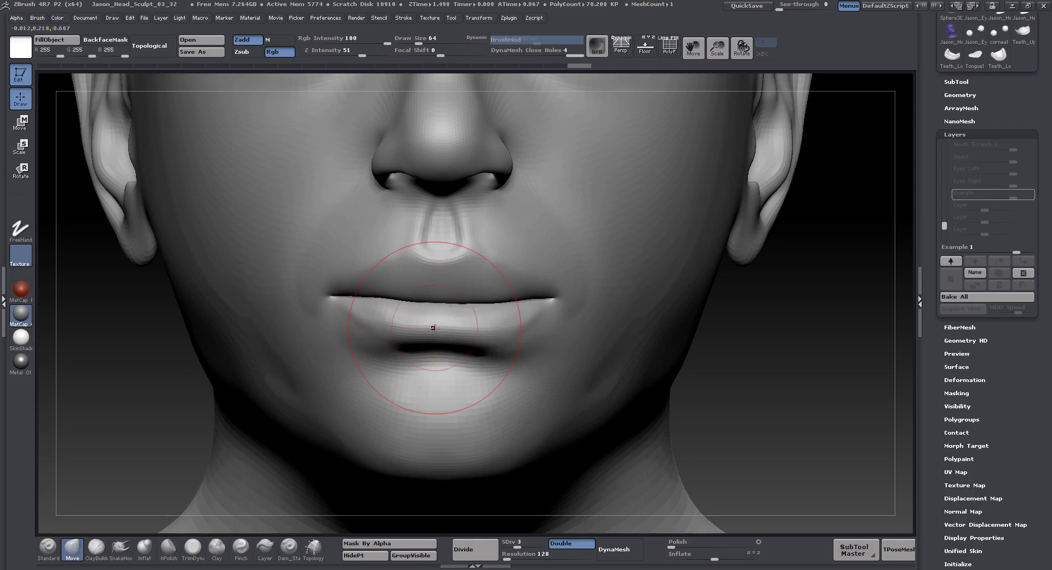
key(ctrl)
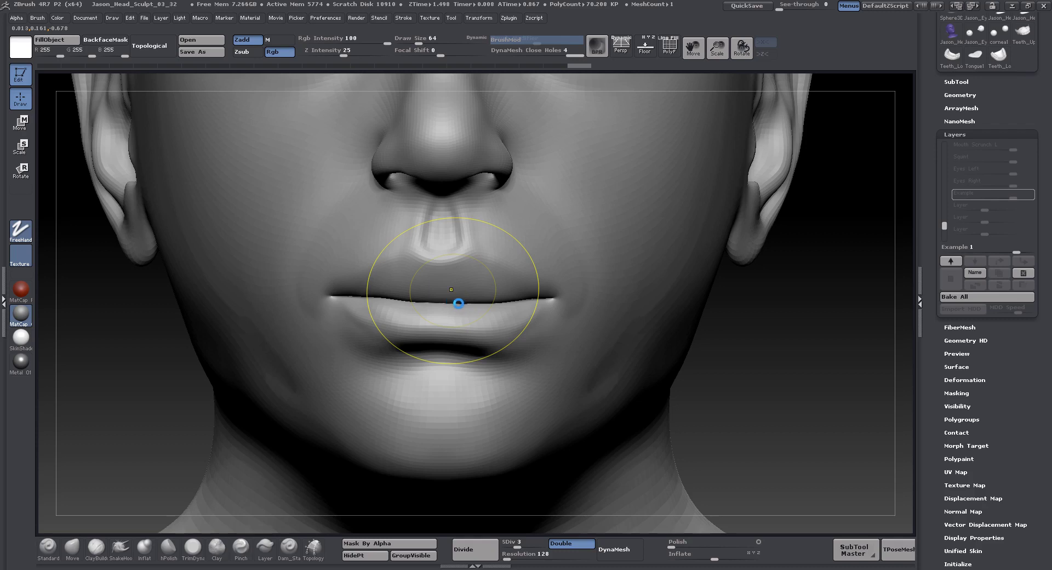
key(ctrl+z)
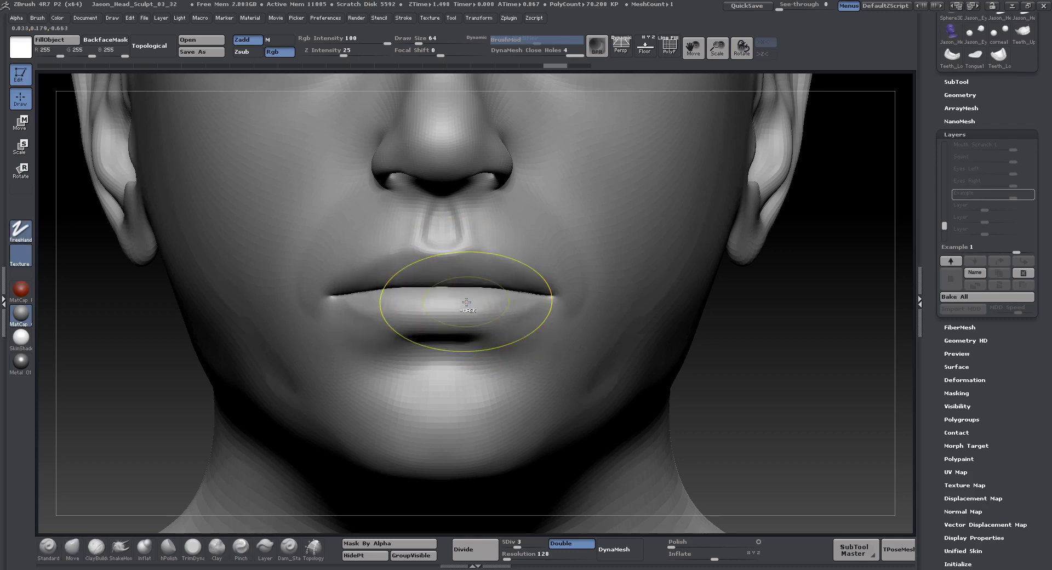
key(ctrl+z)
- Choose the Move Topological brush and try pulling the lower lip down away from the upper lip
key(b)
key(m)
key(v)
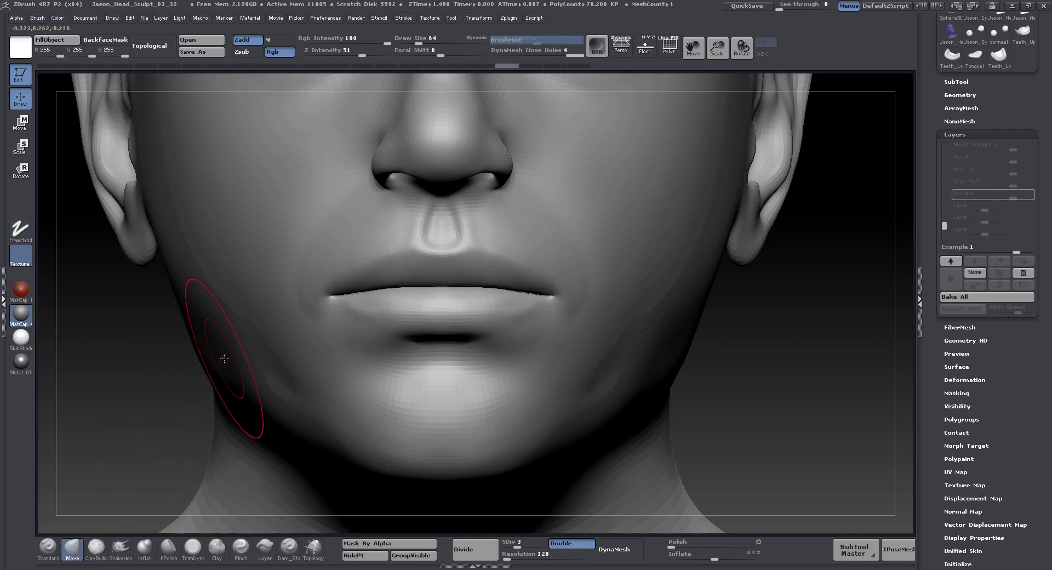
click(37, 17)
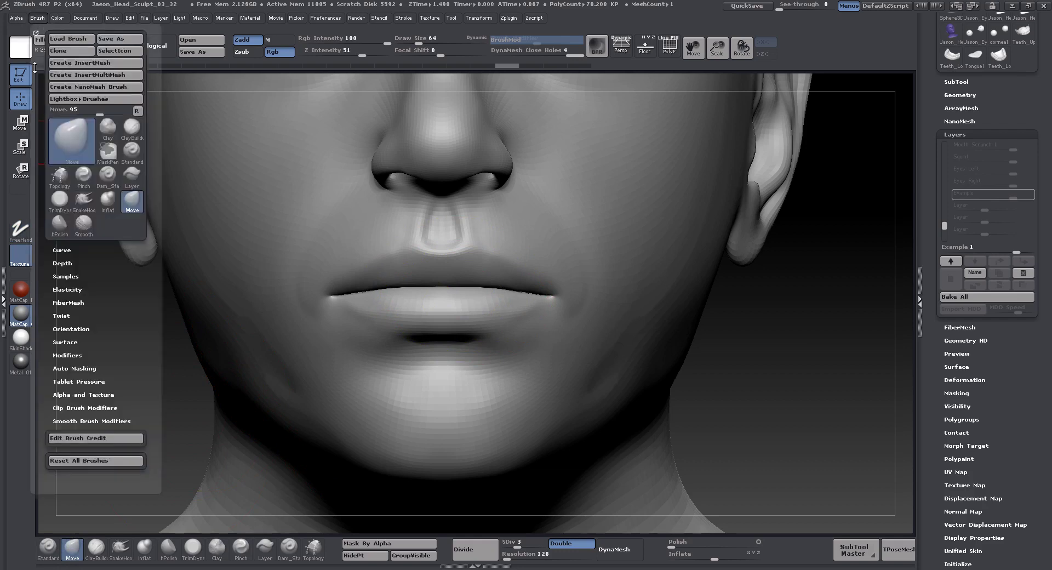
click(76, 143)
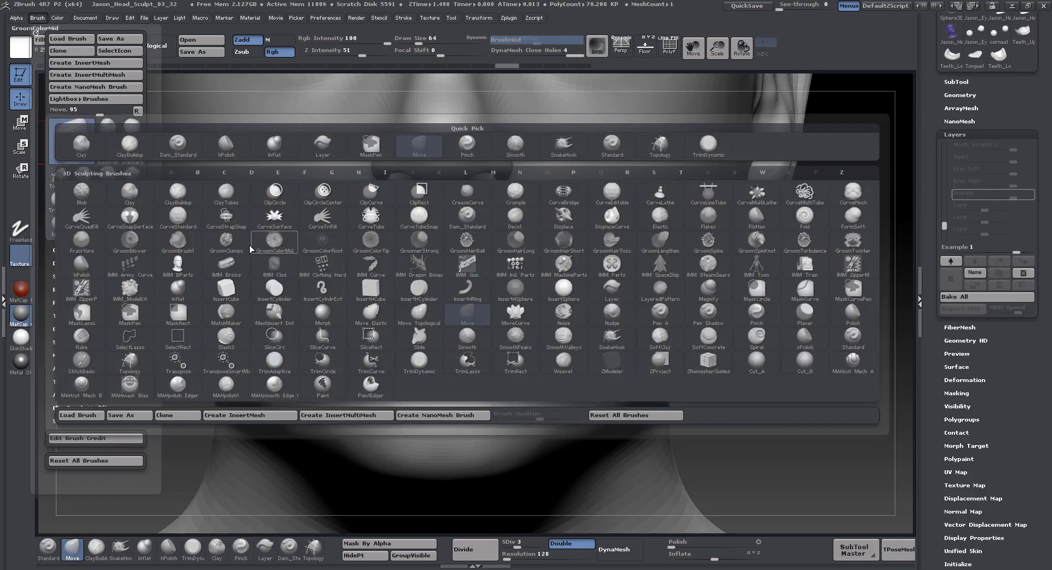
click(429, 320)
mouse_move(445, 307)
mouse_down()
mouse_move(451, 333)
mouse_move(504, 329)
mouse_move(505, 313)
mouse_move(383, 305)
mouse_move(403, 321)
mouse_up()
- Undo all the Move Topological strokes on the lower lip
key(ctrl+z)
key(ctrl+z)
key(ctrl+z)
key(ctrl+z)
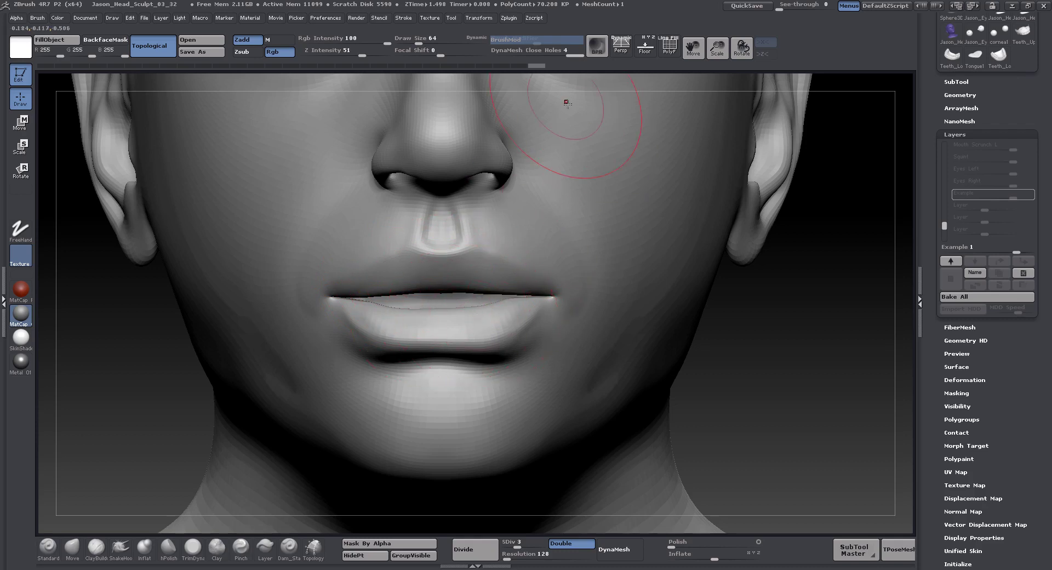
key(ctrl)
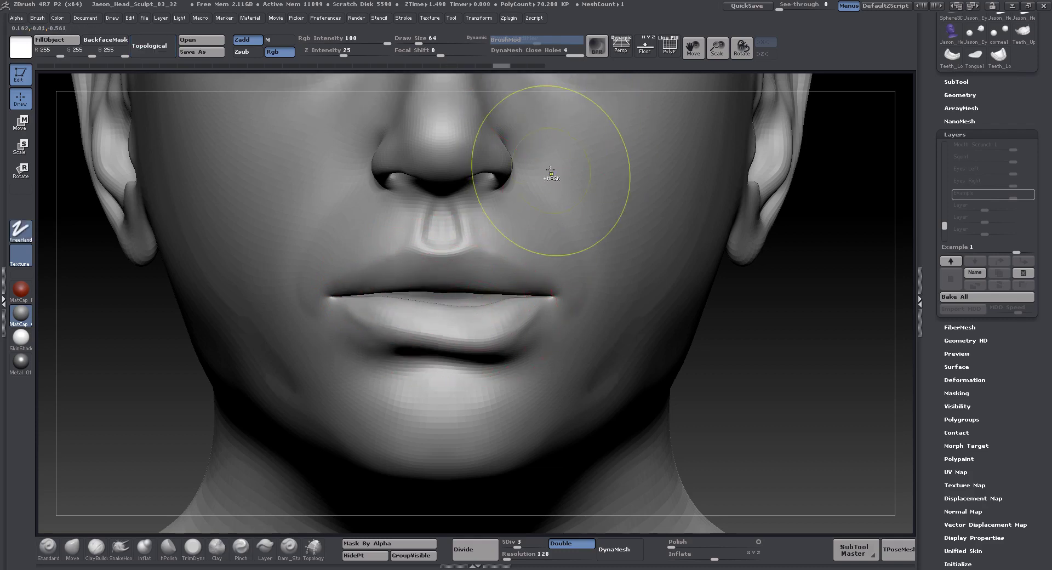
key(ctrl+z)
key(ctrl+z)
key(ctrl+z)
key(ctrl+z)
key(ctrl+z)
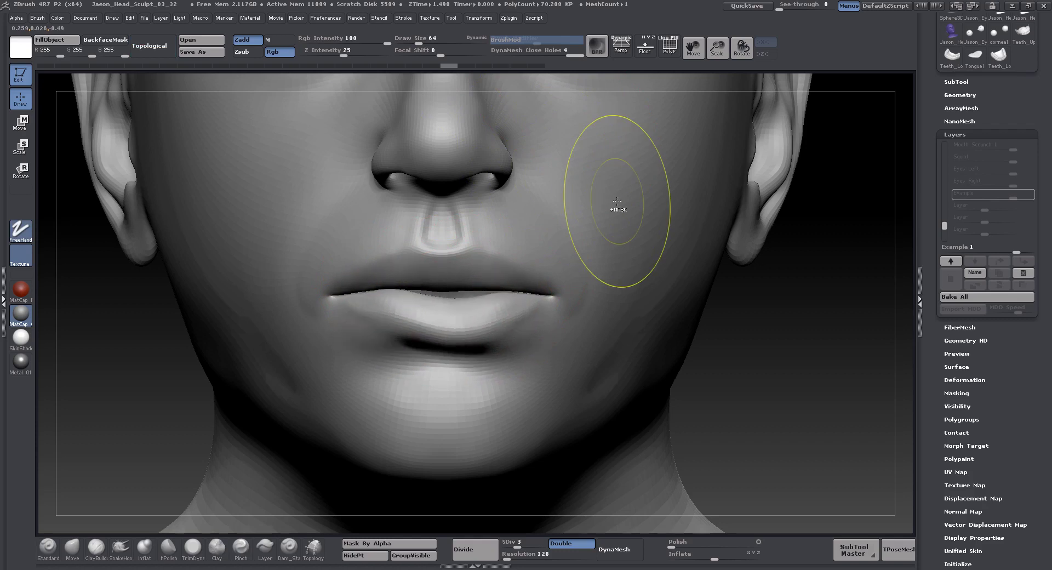
key(ctrl+z)
key(ctrl+z)
key(ctrl+z)
key(ctrl+z)
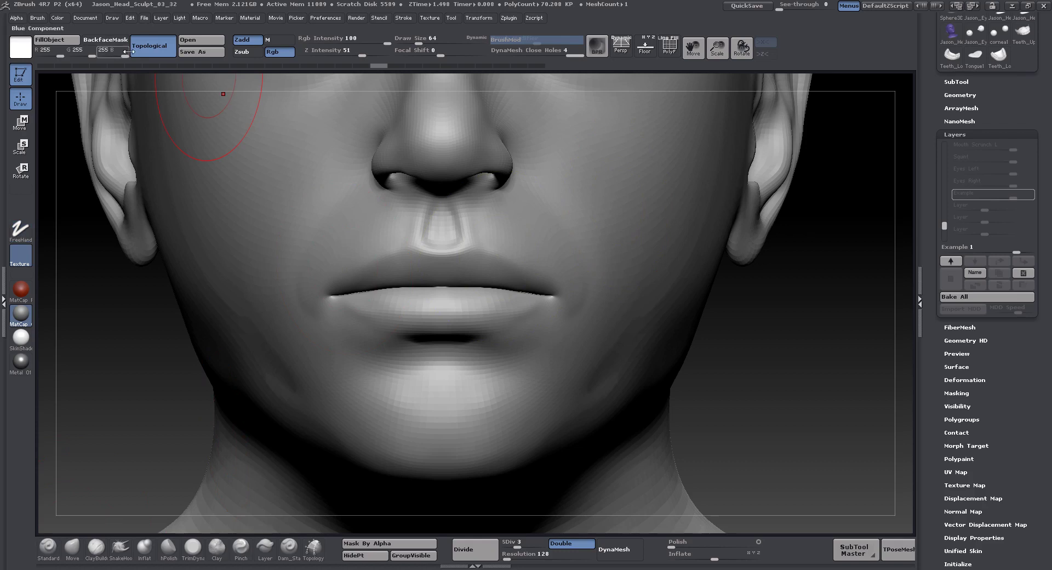
- Select the standard Move brush and enable Topological masking in its auto masking settings
click(69, 556)
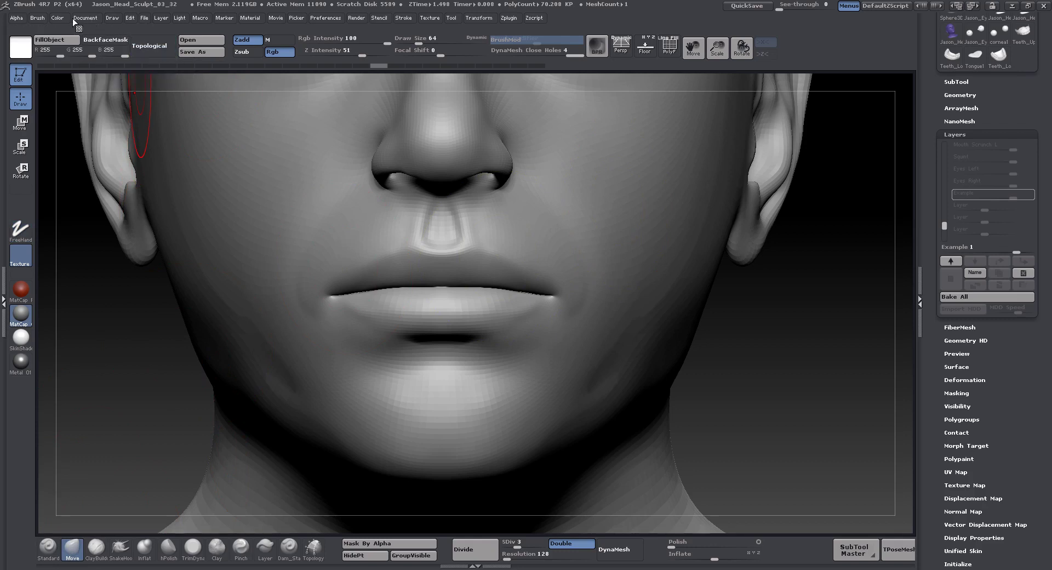
click(40, 19)
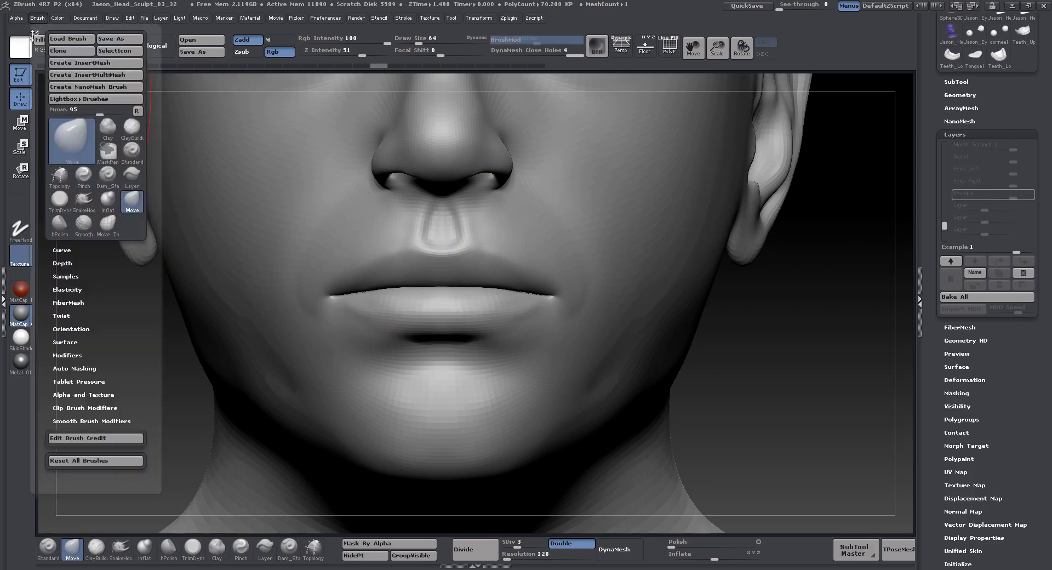
click(68, 355)
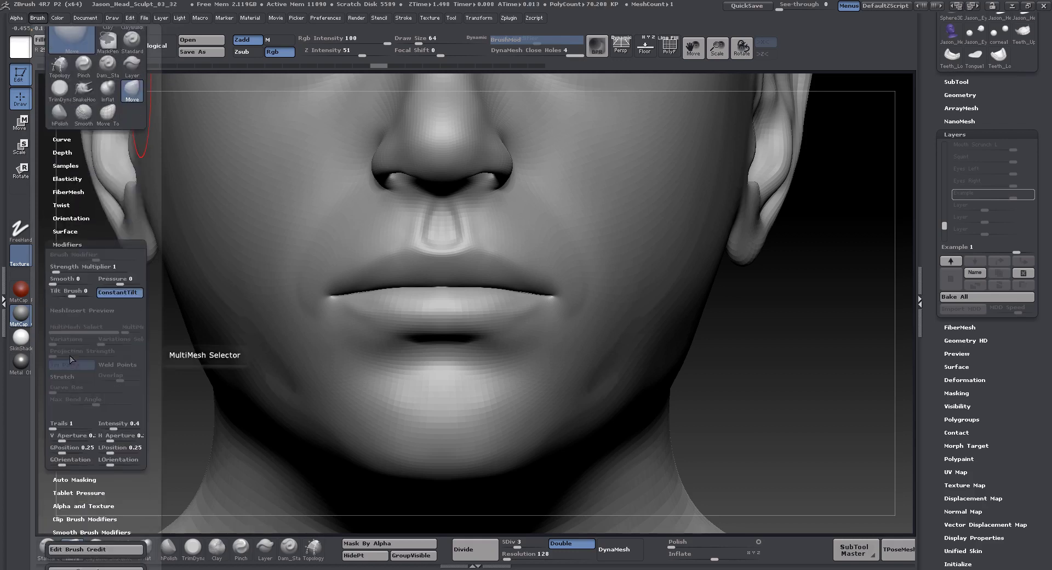
click(73, 479)
click(47, 19)
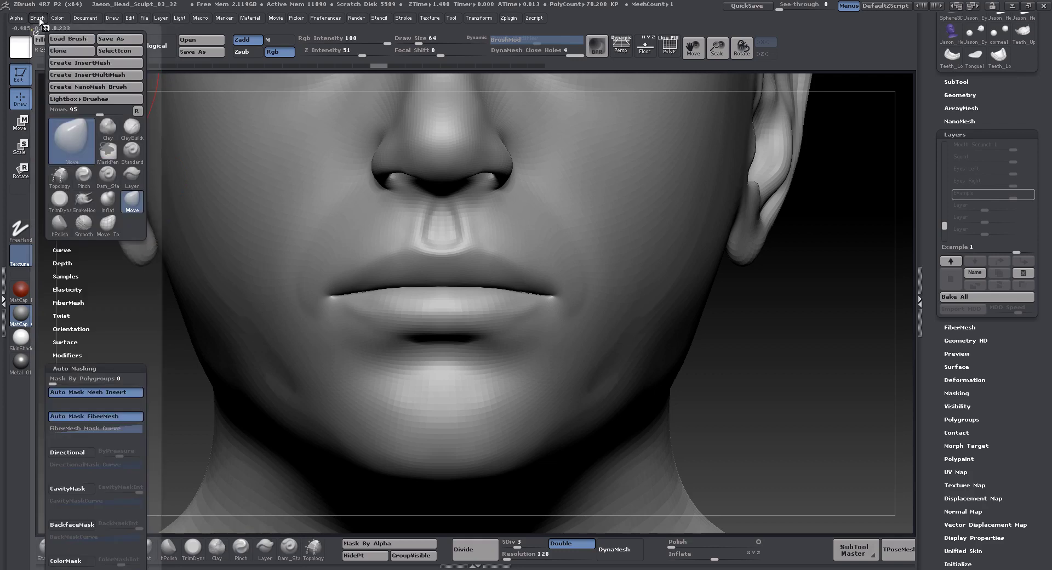
scroll(110, 347, down, 5)
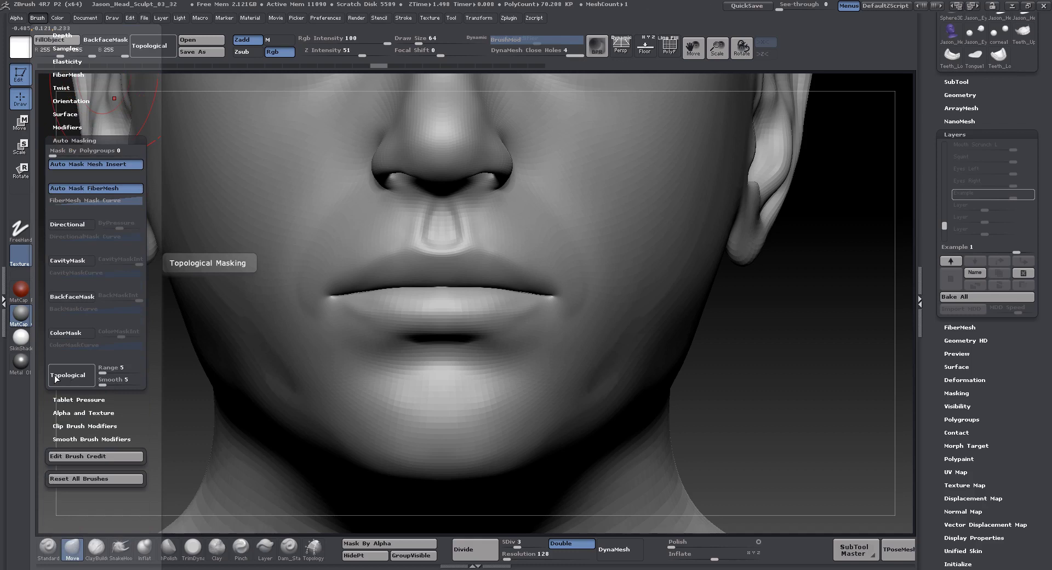
click(64, 377)
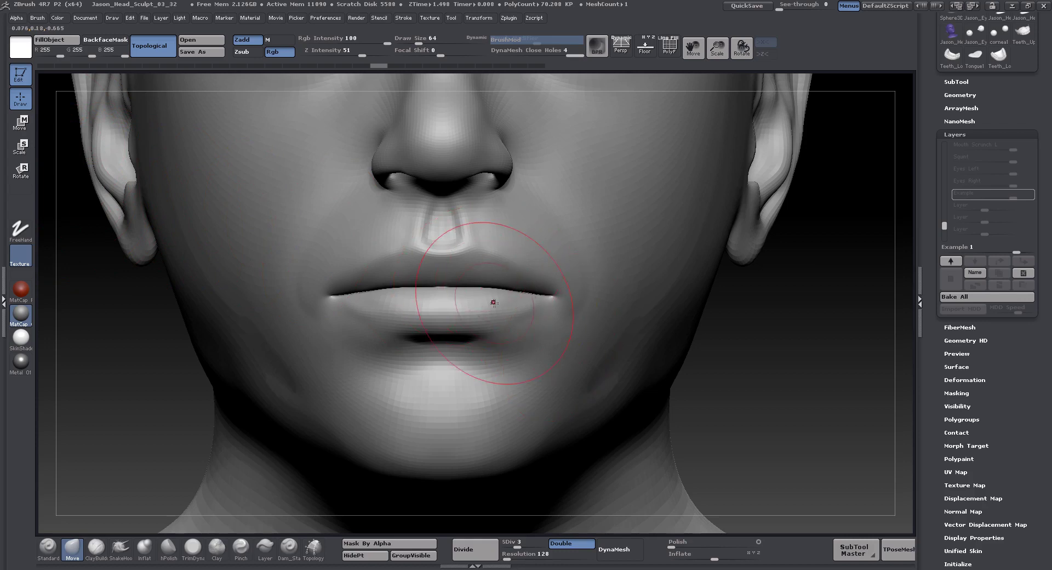
- Turn on X symmetry and topologically mask the upper lip and upper face with Transpose Move, running from the mouth corner towards the nostril
click(19, 124)
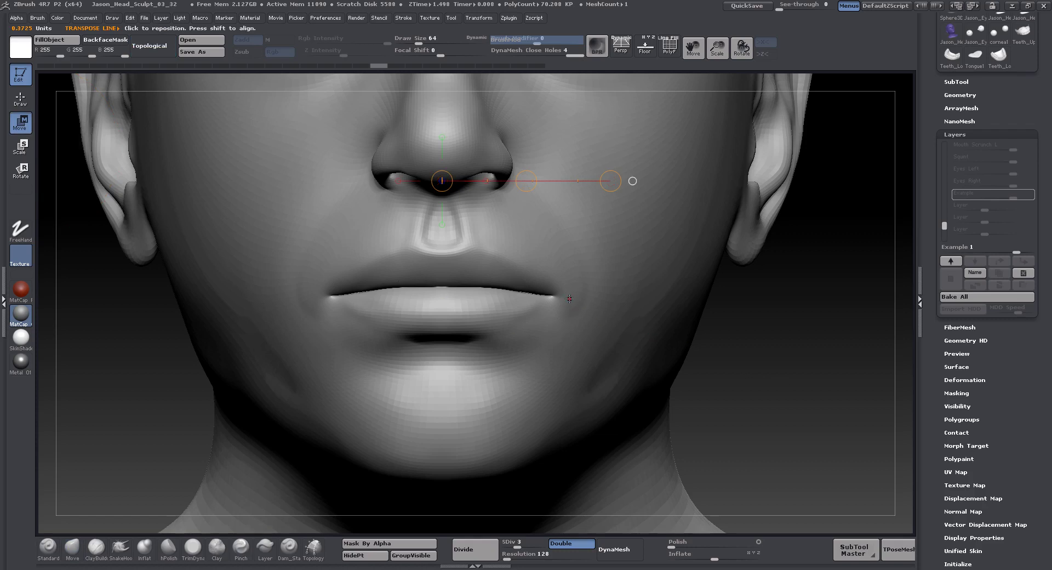
mouse_move(569, 298)
ctrl+mouse_down()
mouse_move(594, 311)
mouse_move(630, 291)
mouse_move(629, 267)
mouse_move(679, 230)
mouse_move(688, 181)
mouse_move(630, 157)
mouse_move(608, 129)
mouse_move(523, 107)
mouse_move(518, 165)
mouse_move(527, 159)
mouse_move(605, 208)
mouse_move(566, 201)
mouse_move(581, 212)
ctrl+mouse_up()
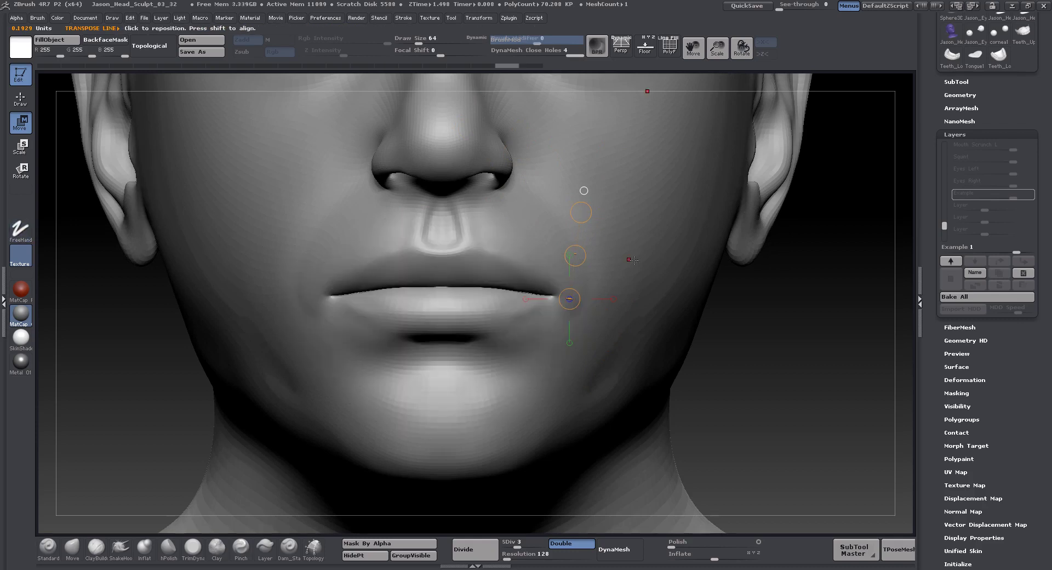
key(x)
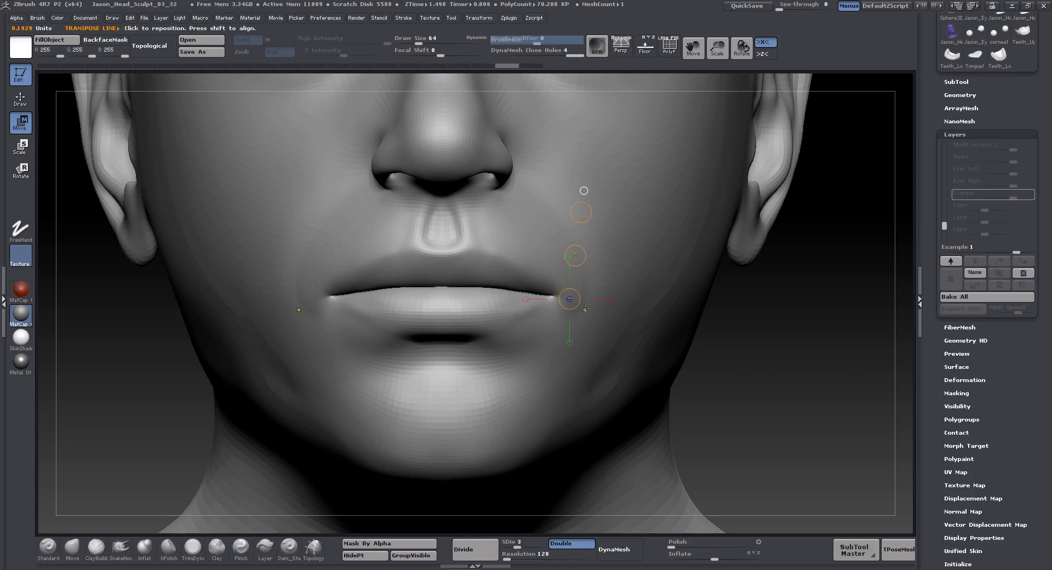
ctrl+drag(585, 310, 491, 181)
drag(494, 183, 477, 184)
key(ctrl+z)
key(ctrl+z)
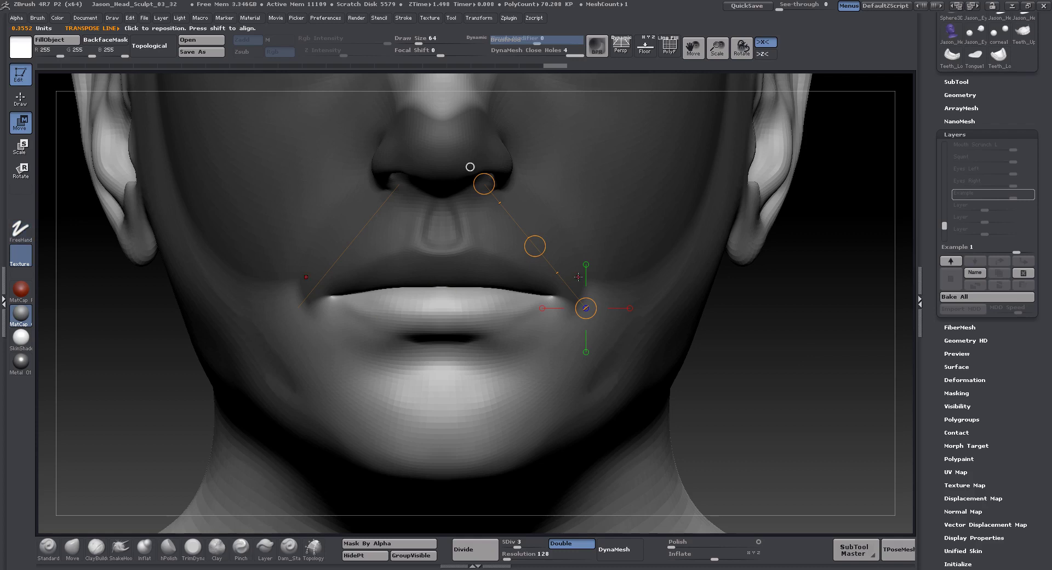
- Pull the unmasked lower lip down with the Move brush at draw size 62 to part the lips symmetrically
click(20, 104)
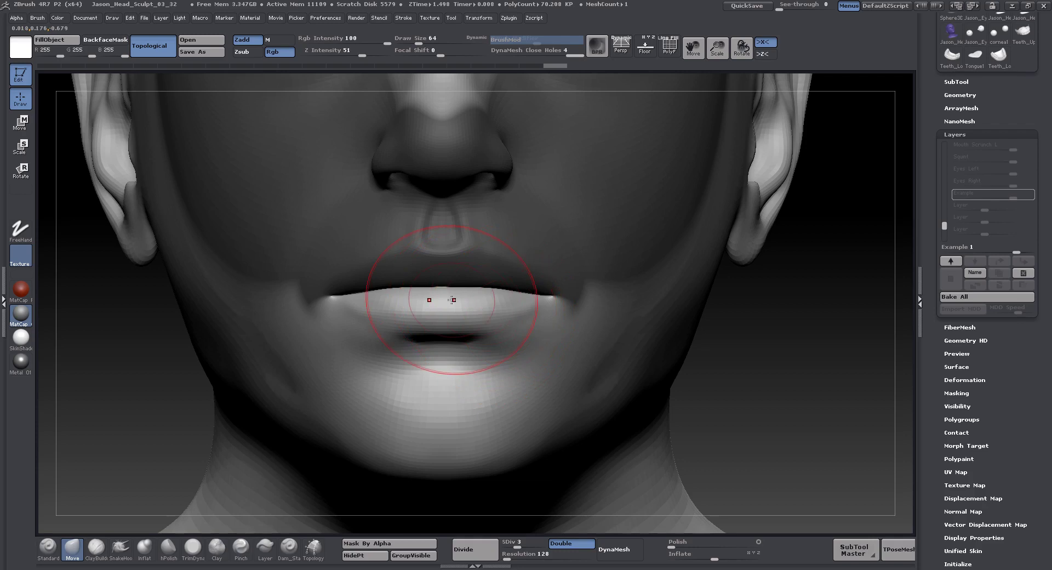
key(s)
mouse_move(452, 300)
mouse_down()
mouse_move(463, 299)
mouse_move(449, 298)
mouse_move(445, 340)
mouse_move(489, 327)
mouse_up()
key(s)
key(ctrl+z)
key(ctrl+z)
key(ctrl+z)
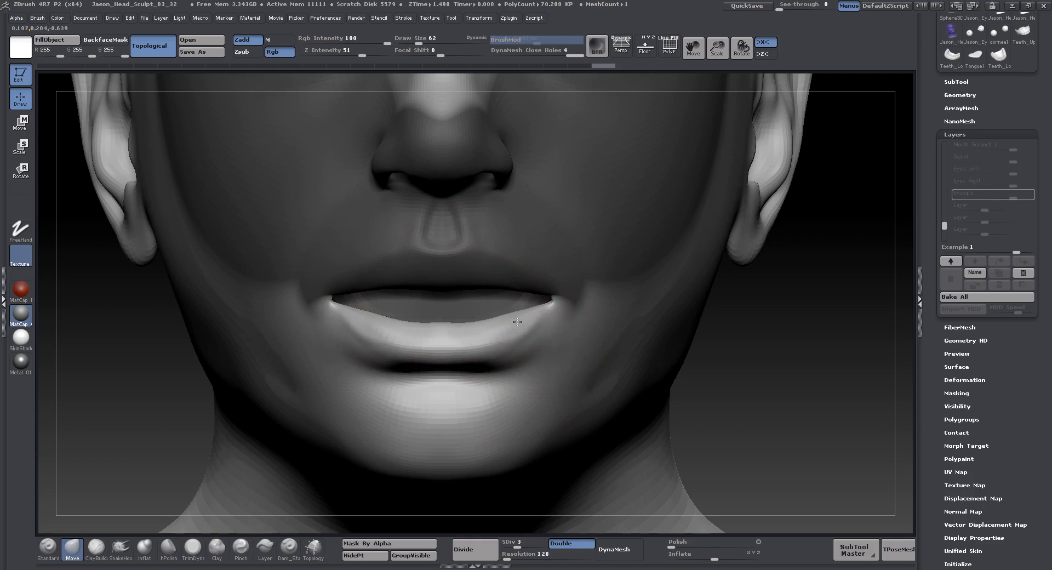
key(ctrl+shift+z)
key(ctrl+shift+z)
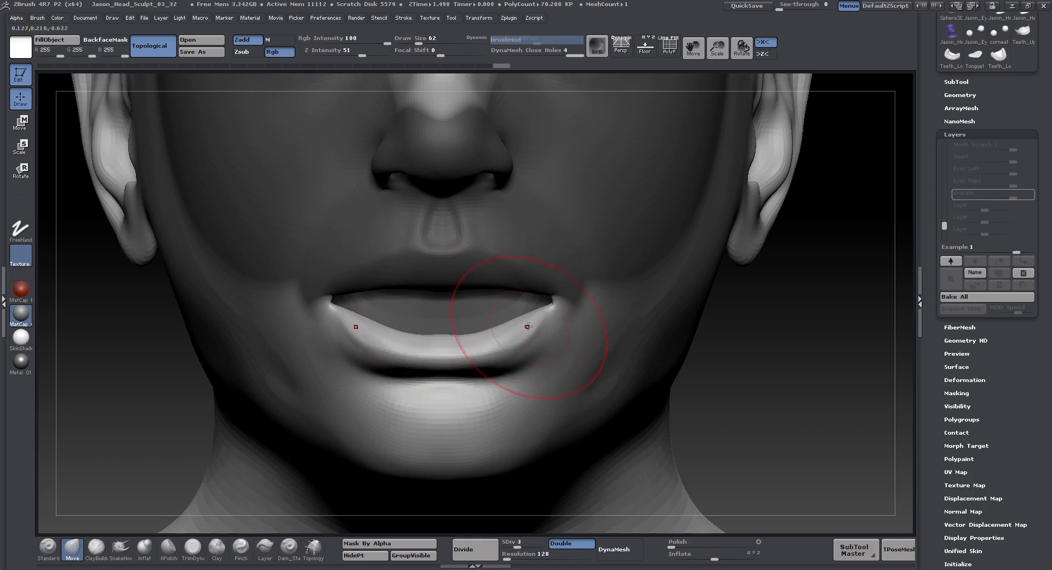
- Pull the middle of the lower lip further down symmetrically with the Move brush at draw size 62 to open the mouth wider
key(ctrl+shift+z)
key(ctrl+shift+z)
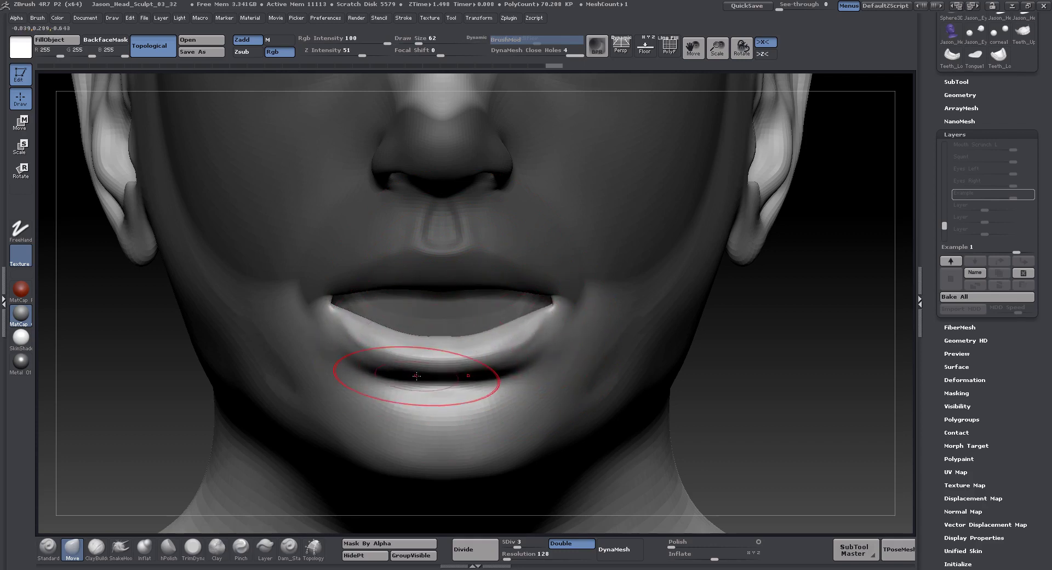
key(ctrl+shift+z)
key(ctrl+shift+z)
key(ctrl+shift+z)
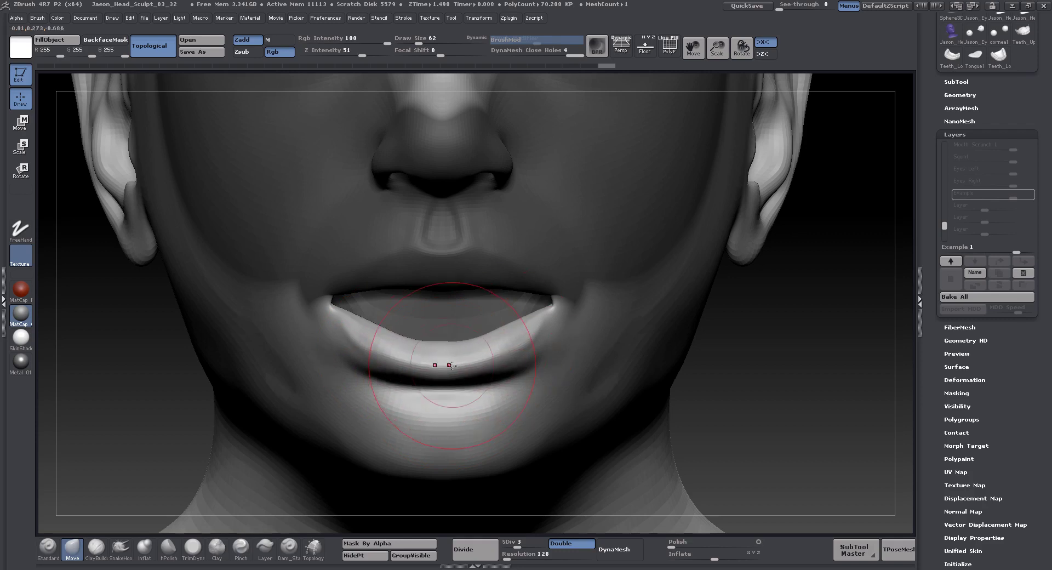
key(ctrl+shift+z)
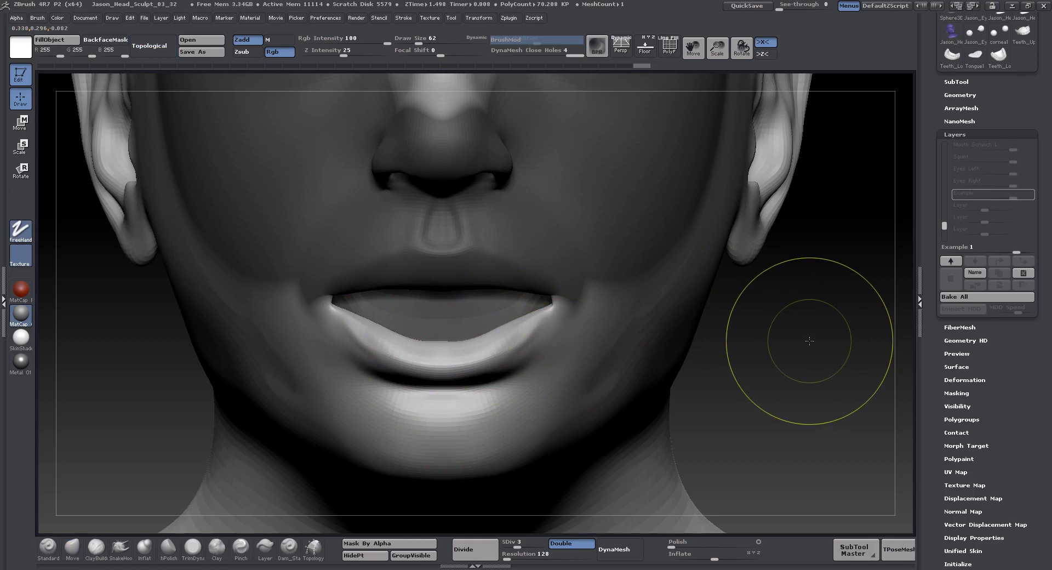
- Clear the mask from the head, reduce the brush size and smooth the area around the mouth corners
ctrl+drag(810, 342, 822, 354)
key(s)
key(shift)
mouse_move(571, 296)
shift+mouse_down()
mouse_move(556, 301)
mouse_move(575, 299)
shift+mouse_up()
mouse_move(827, 406)
alt+mouse_down()
mouse_move(796, 373)
mouse_move(749, 378)
alt+mouse_up()
shift+drag(327, 341, 395, 328)
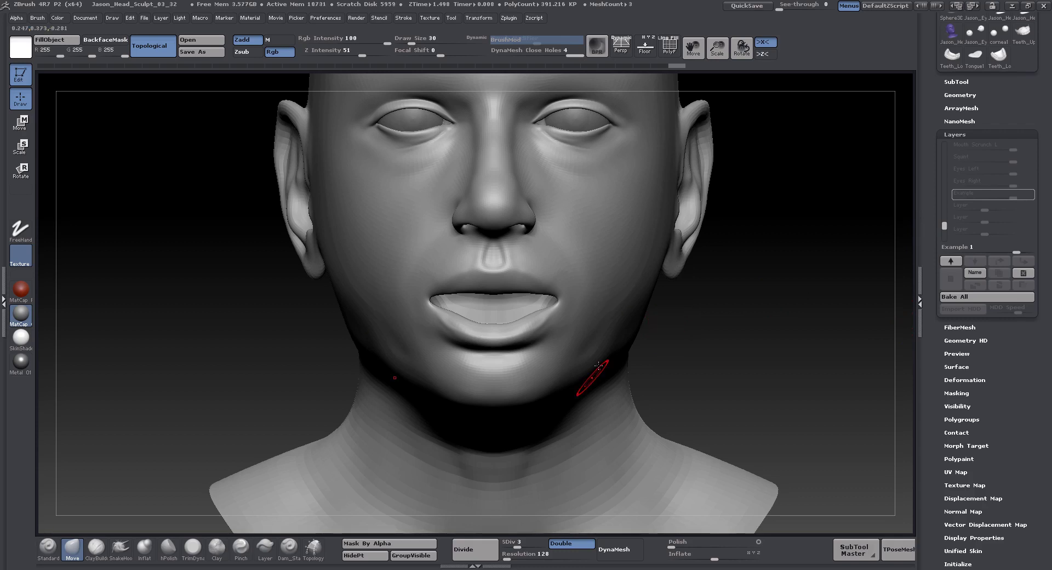
- Raise the head to subdivision level 7 and toggle the Example layer's visibility to compare the mouth shapes, leaving the layer hidden
drag(539, 543, 540, 543)
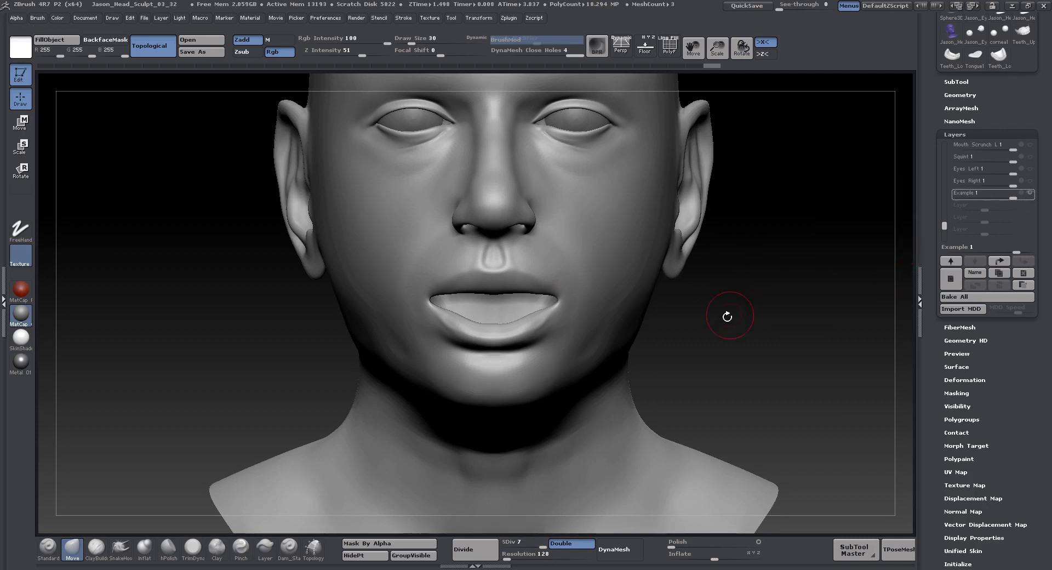
click(1031, 194)
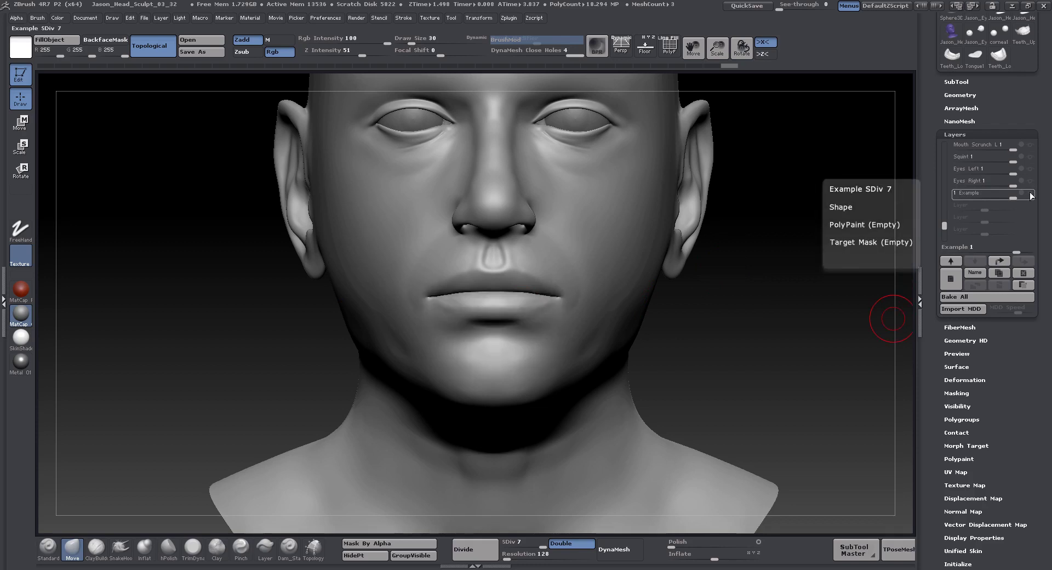
click(1030, 195)
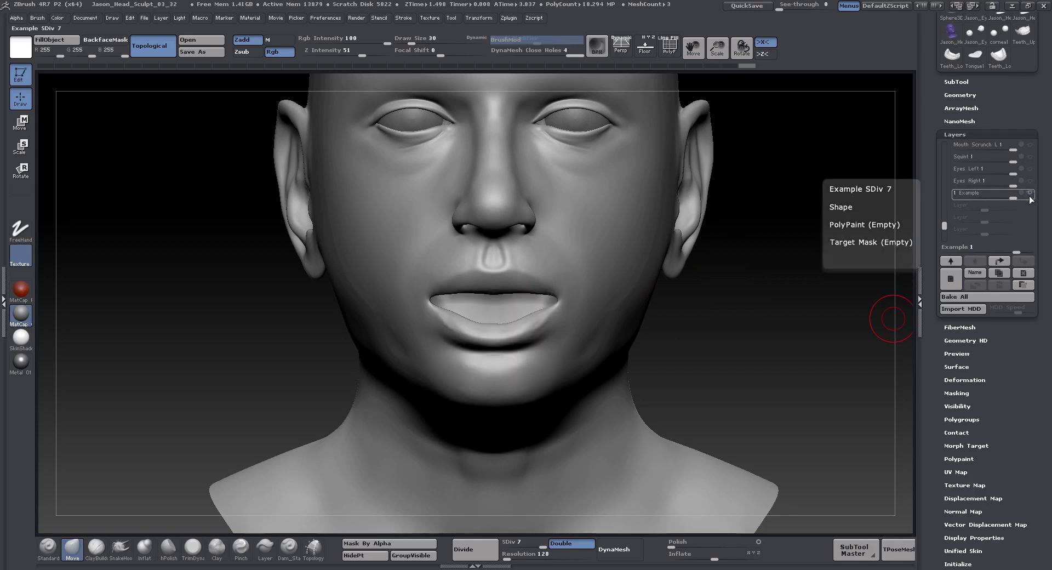
click(1031, 195)
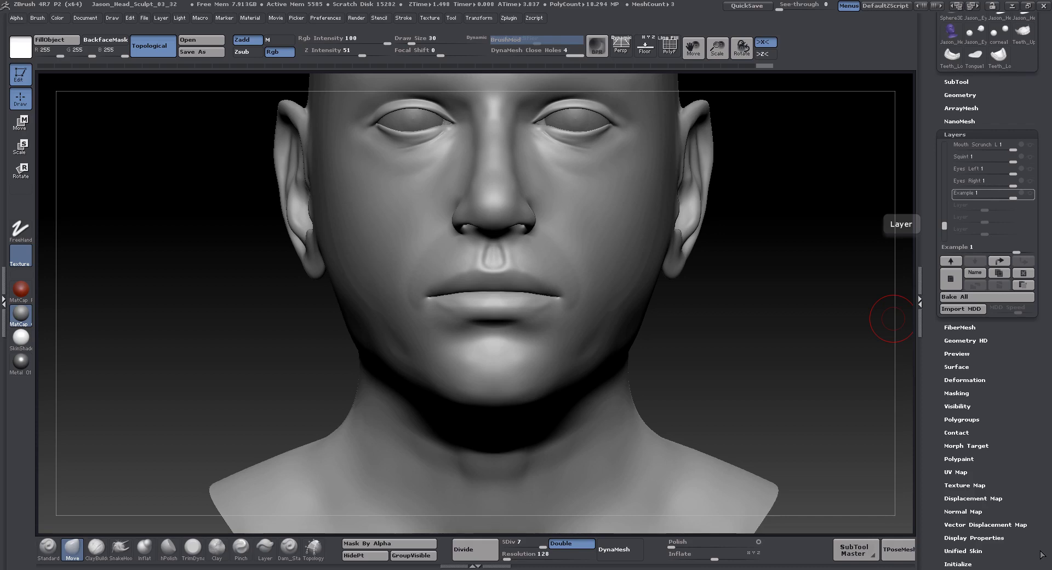